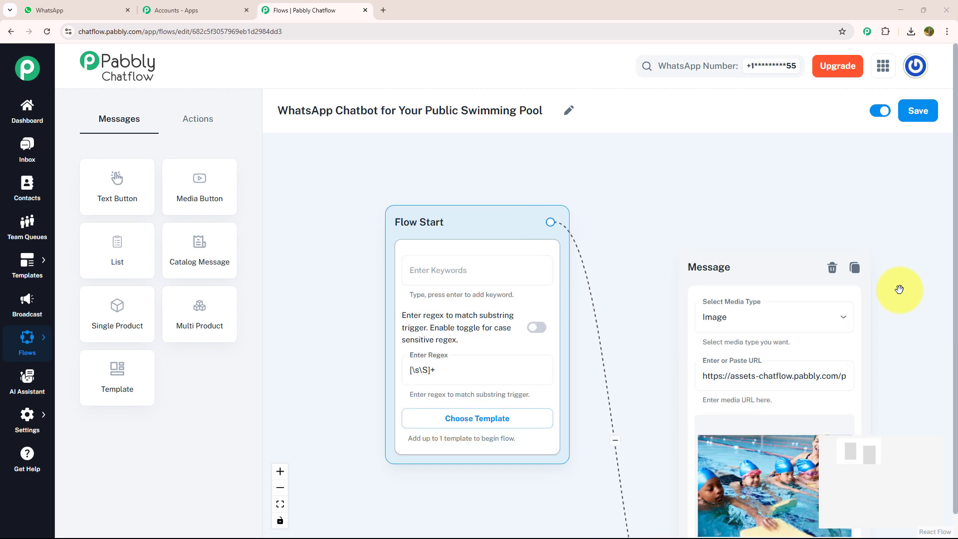
Step: Examine the finished swimming pool chatbot flow, from its start block through the connected message and question blocks
drag(906, 315, 684, 215)
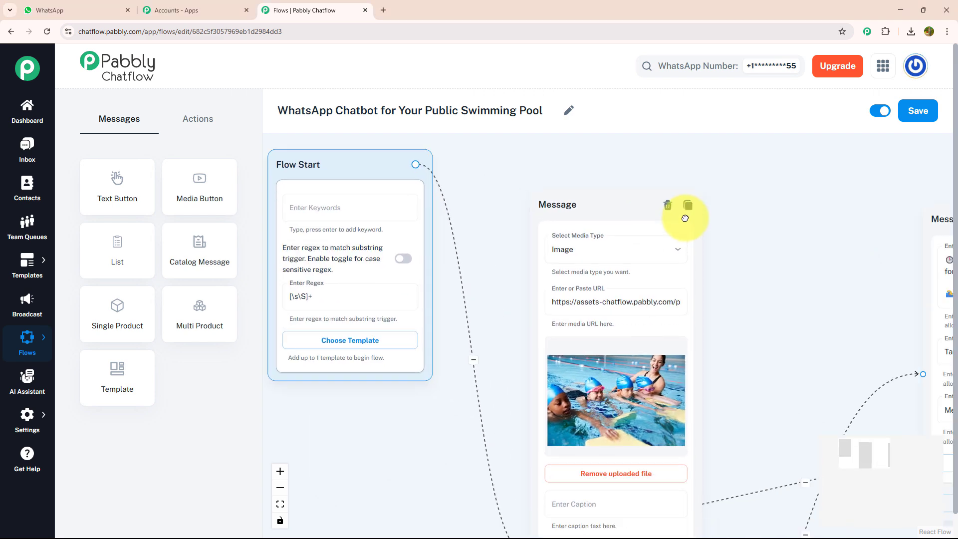
scroll(719, 238, down, 2)
drag(756, 269, 625, 212)
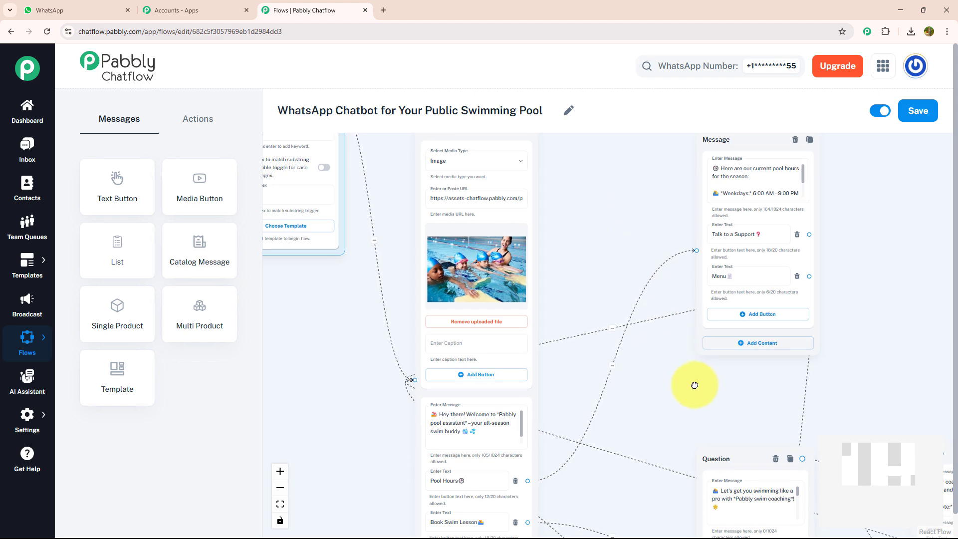
drag(695, 385, 603, 224)
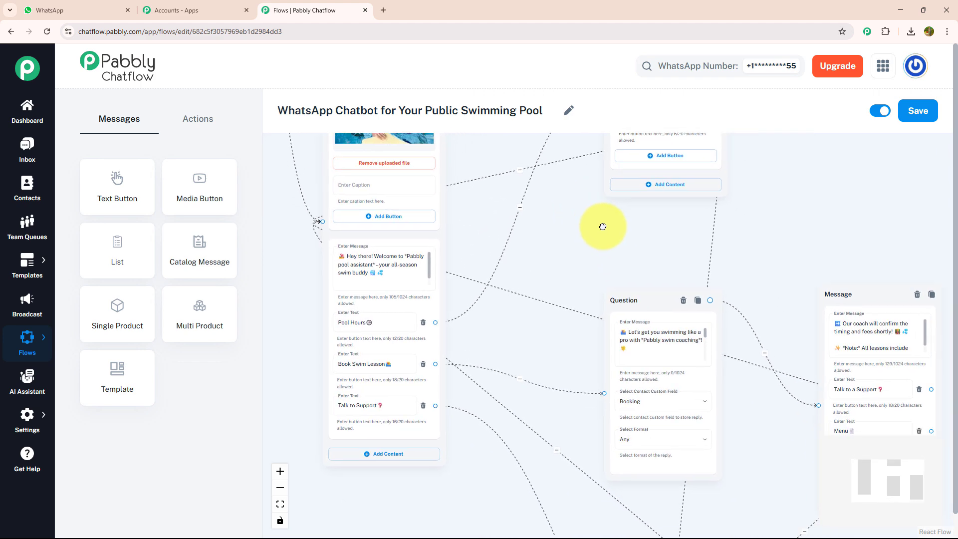
Step: Switch to WhatsApp, send "hey" to the Swimming pool chat, and request Pool Hours from the bot's reply options
click(49, 1)
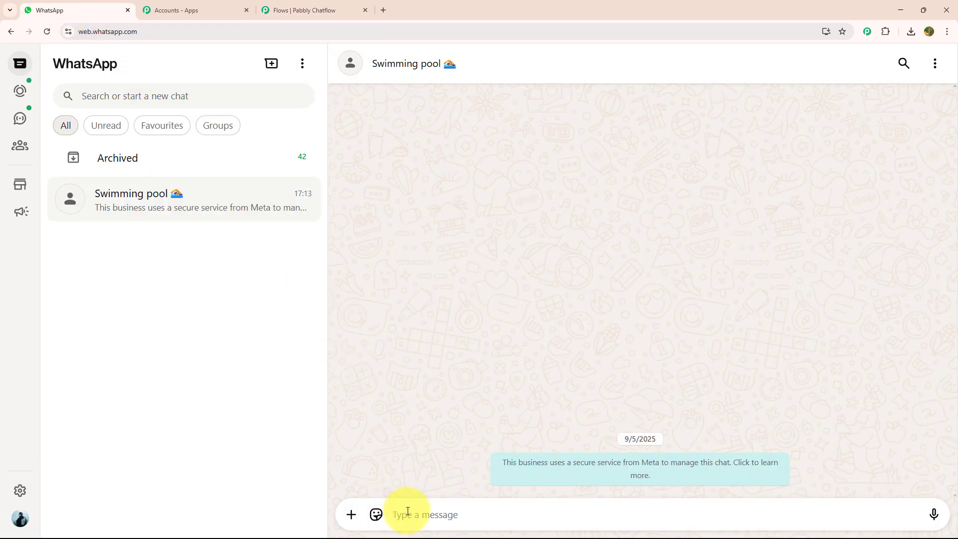
text(hey)
key(Return)
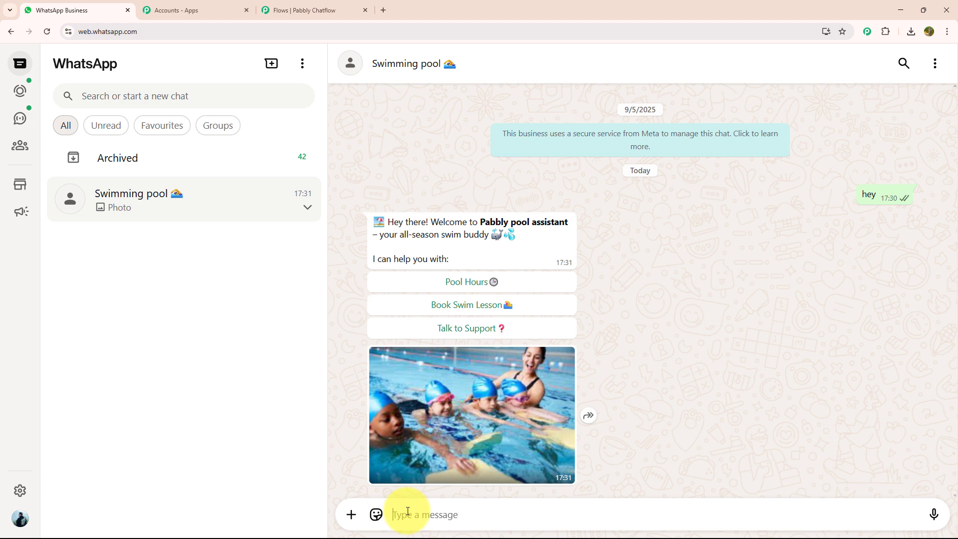
click(459, 283)
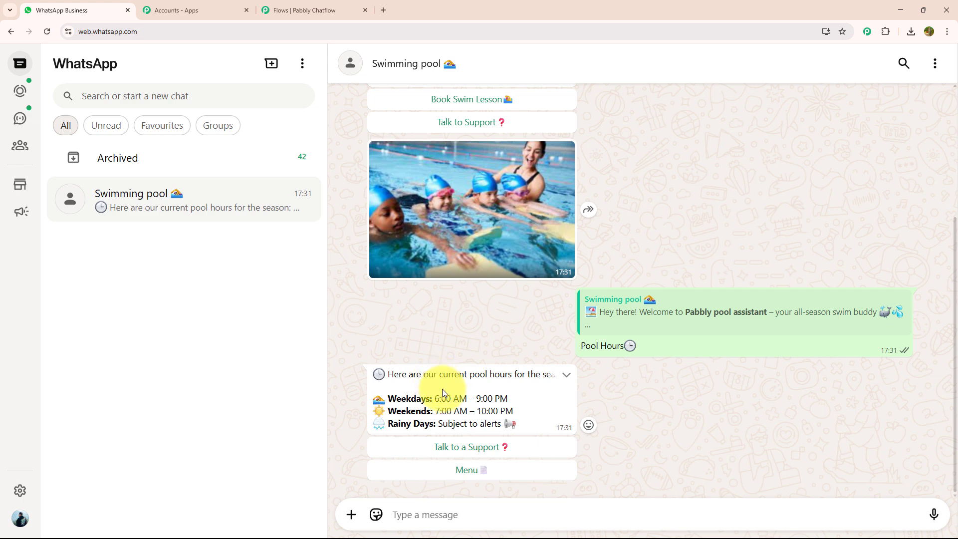
Step: Return to the bot's Menu, choose Book Swim Lesson, and send the customer's name, age 24, morning slot and beginners lesson
click(458, 470)
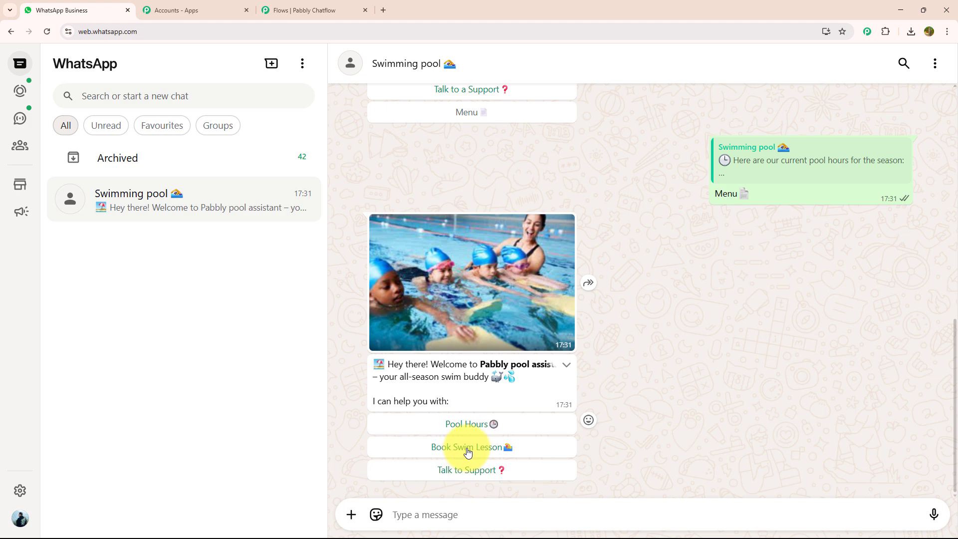
click(467, 447)
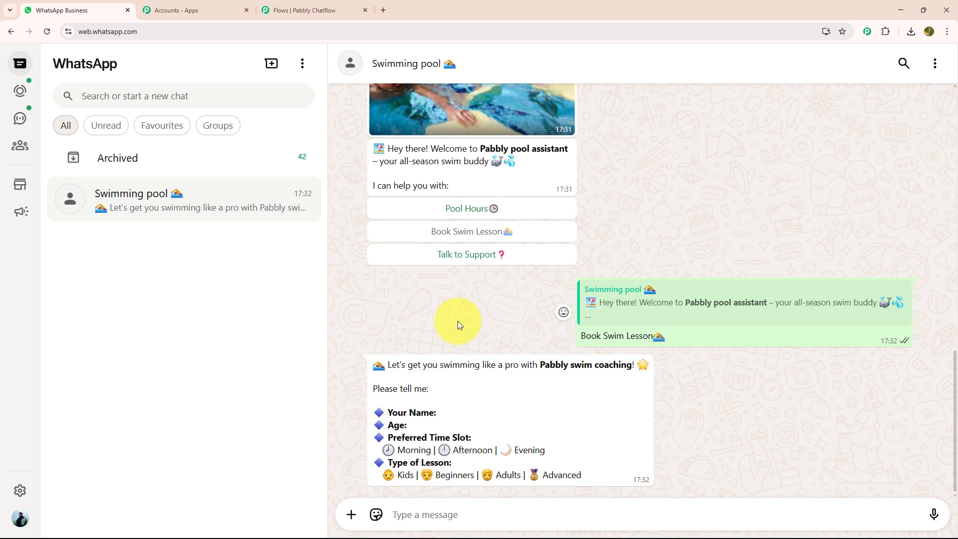
text(Demo user 24 morning beginners)
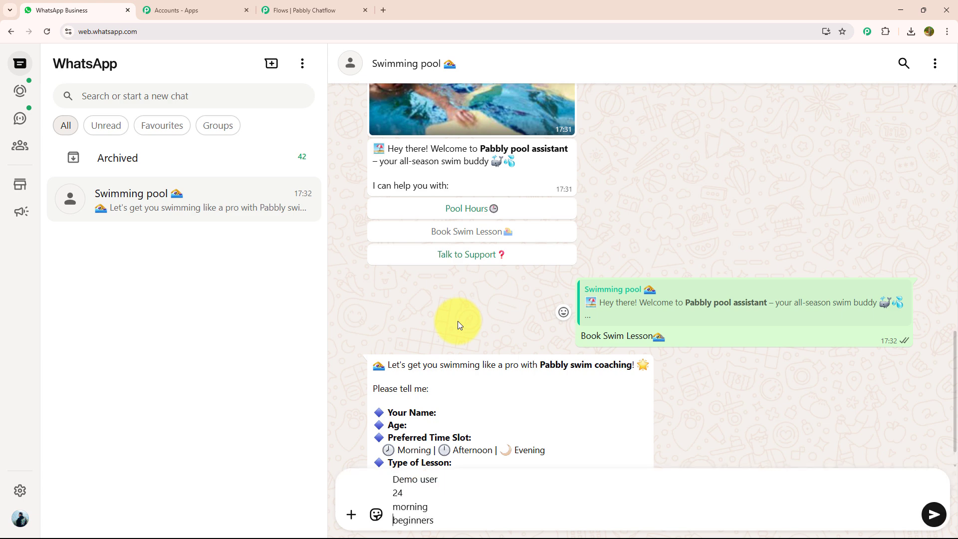
key(Return)
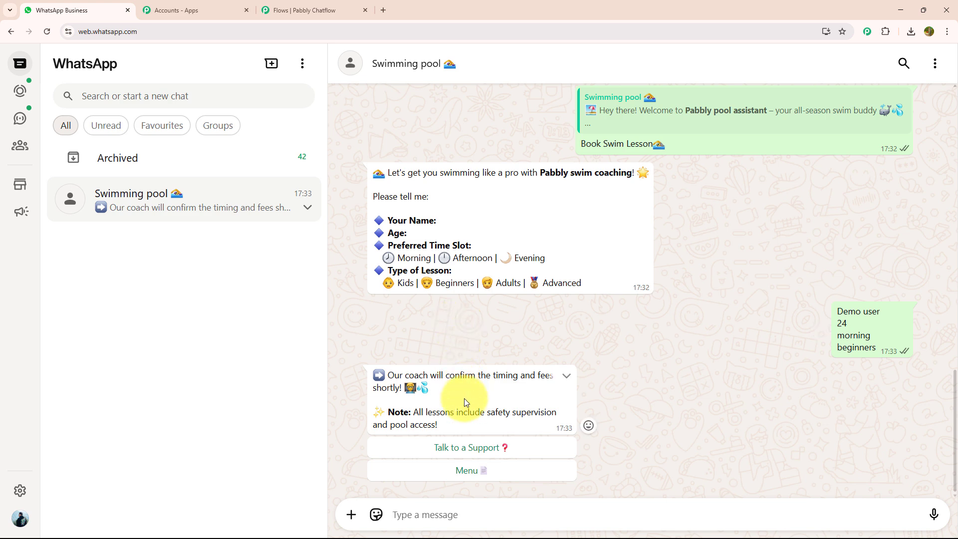
Step: Review the chatbot conversation from the swim lesson booking back to the pool hours reply
scroll(463, 393, up, 4)
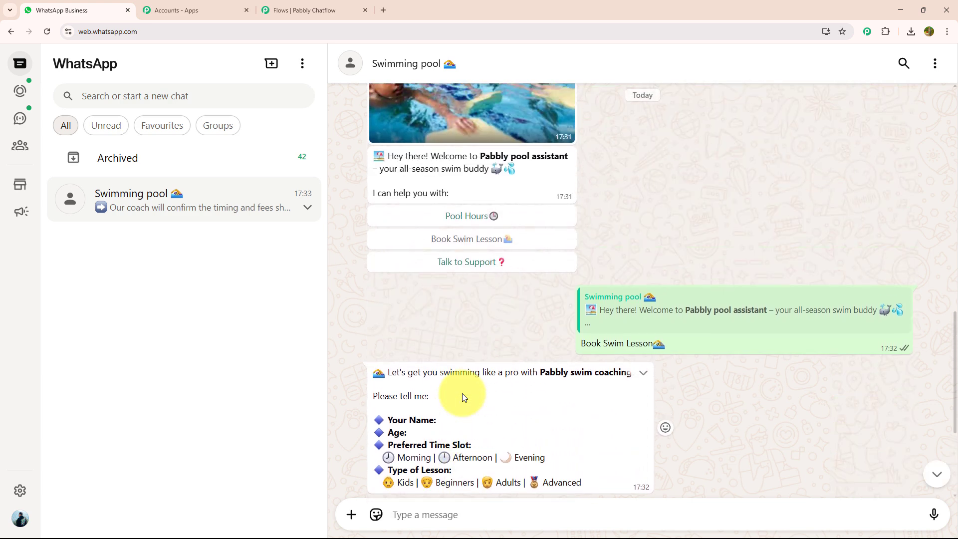
scroll(462, 393, up, 1)
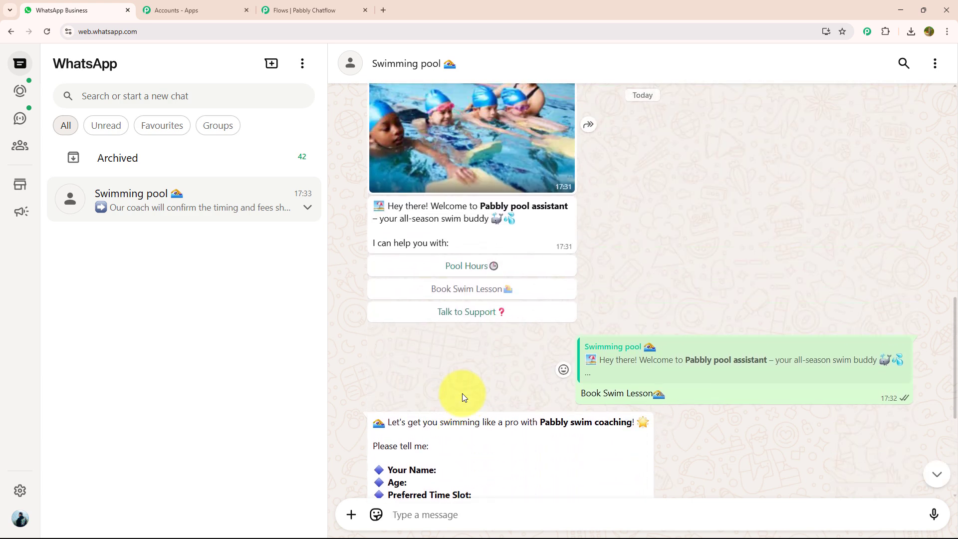
scroll(462, 394, up, 5)
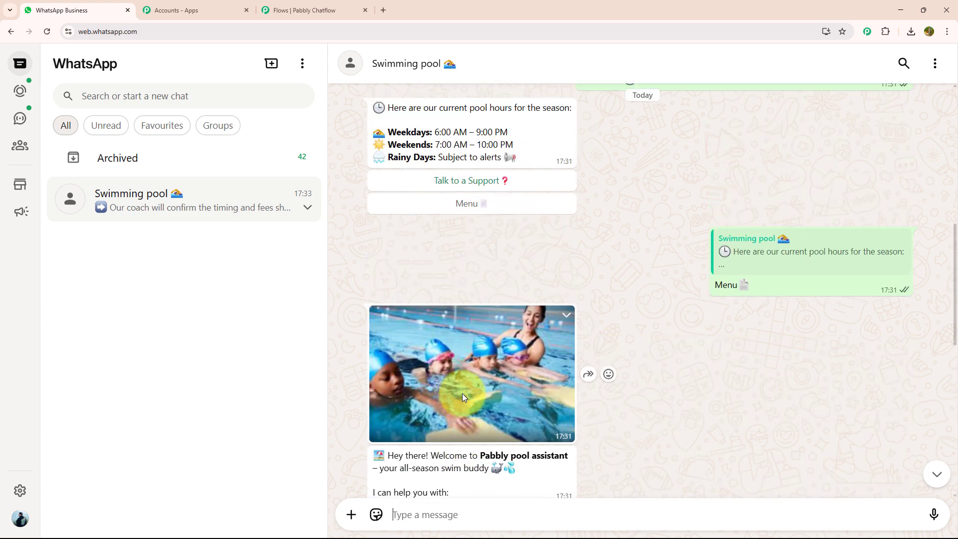
scroll(462, 397, up, 1)
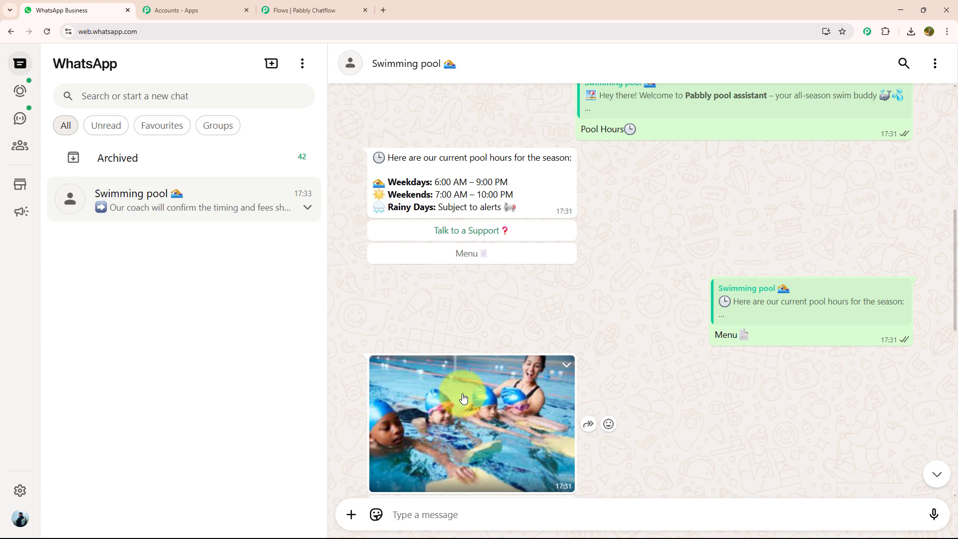
Step: Open pabbly.com/chatflow in a new browser tab, sign in, and access the Pabbly Chatflow app
click(384, 10)
click(439, 31)
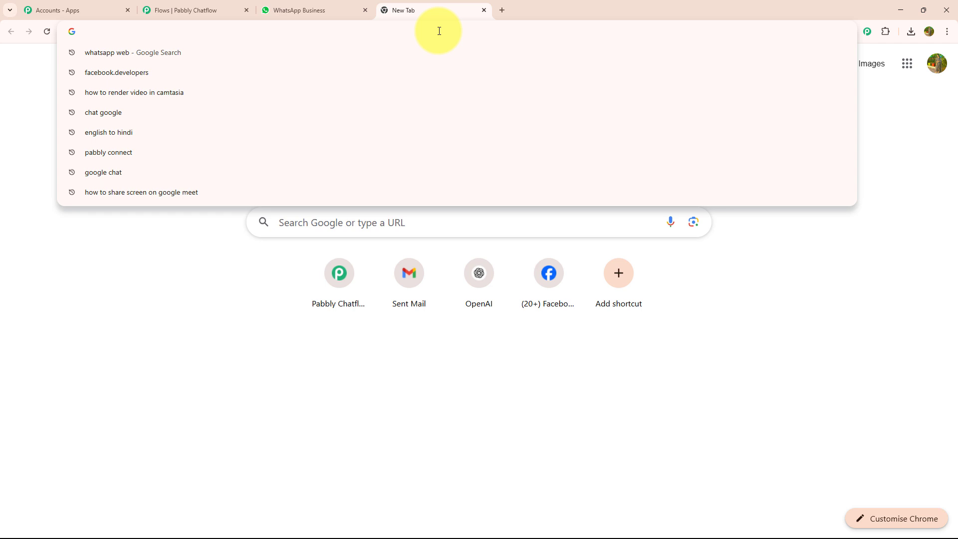
text(p)
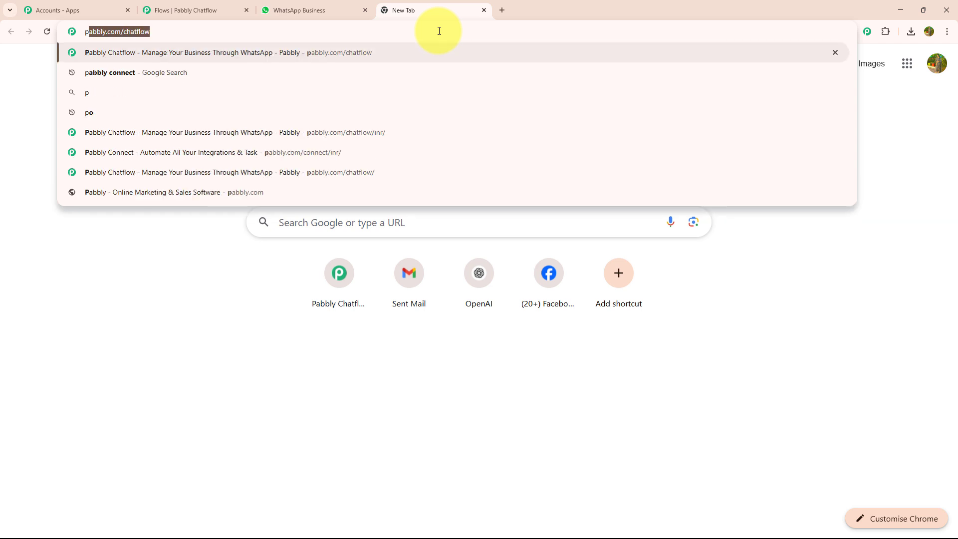
key(Return)
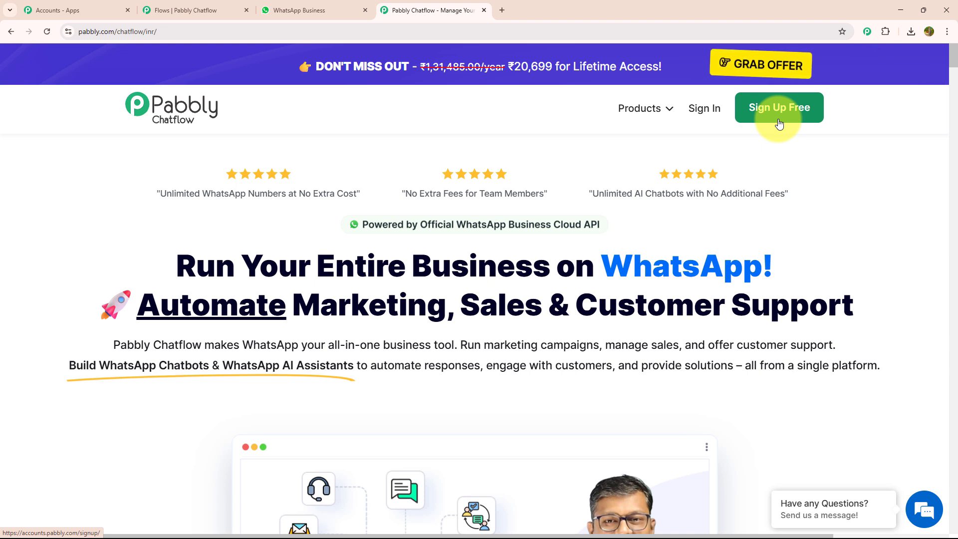
click(715, 114)
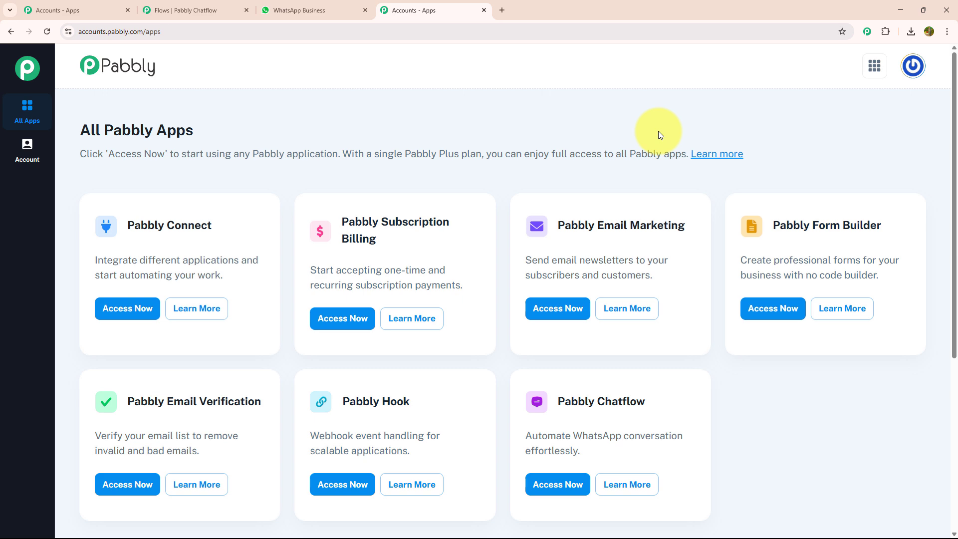
click(551, 482)
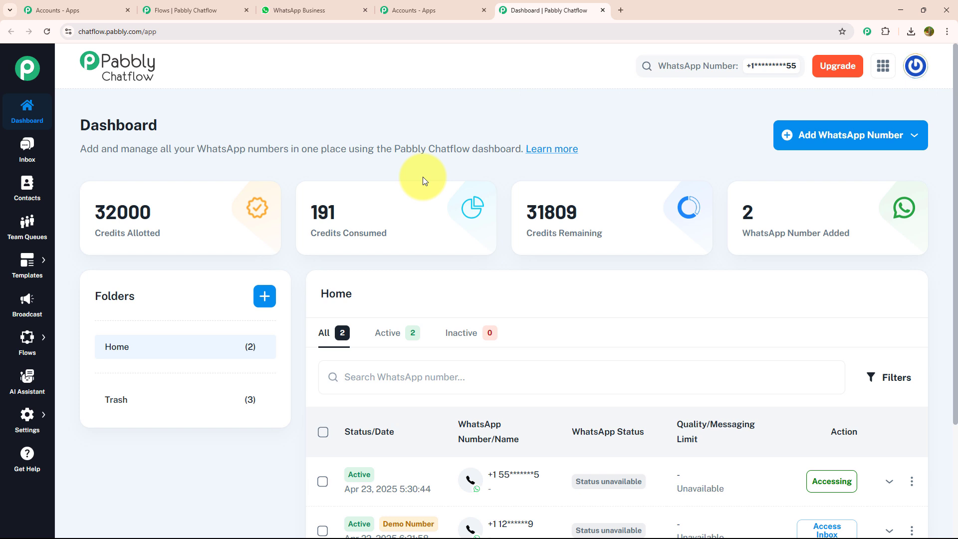
Step: View the Manual Token Connect and WhatsApp Connect forms for adding a WhatsApp number, closing both without connecting
click(809, 141)
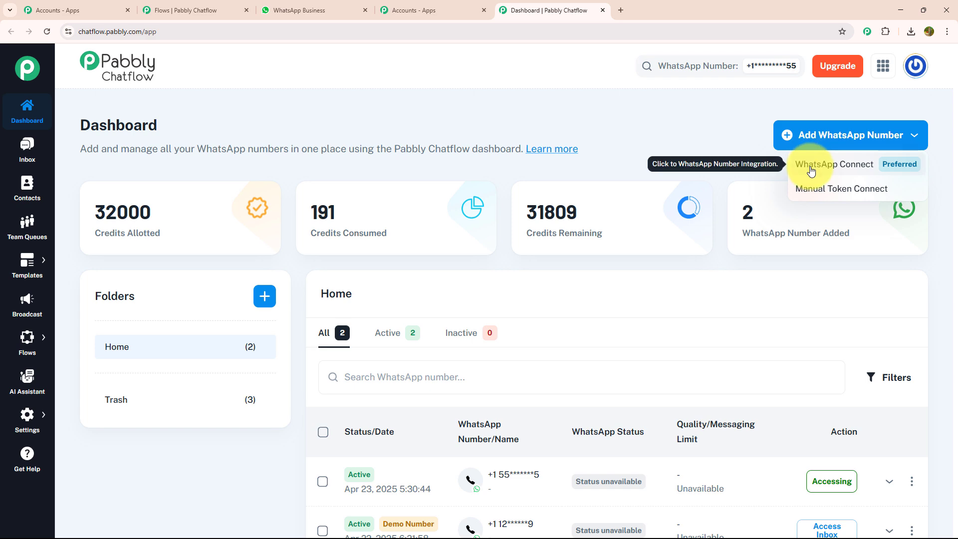
click(815, 194)
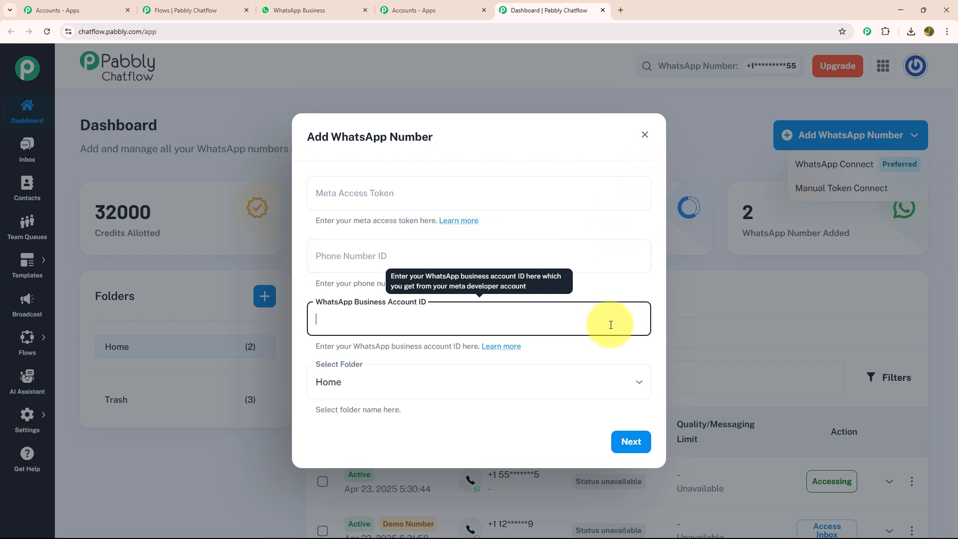
click(645, 135)
click(852, 173)
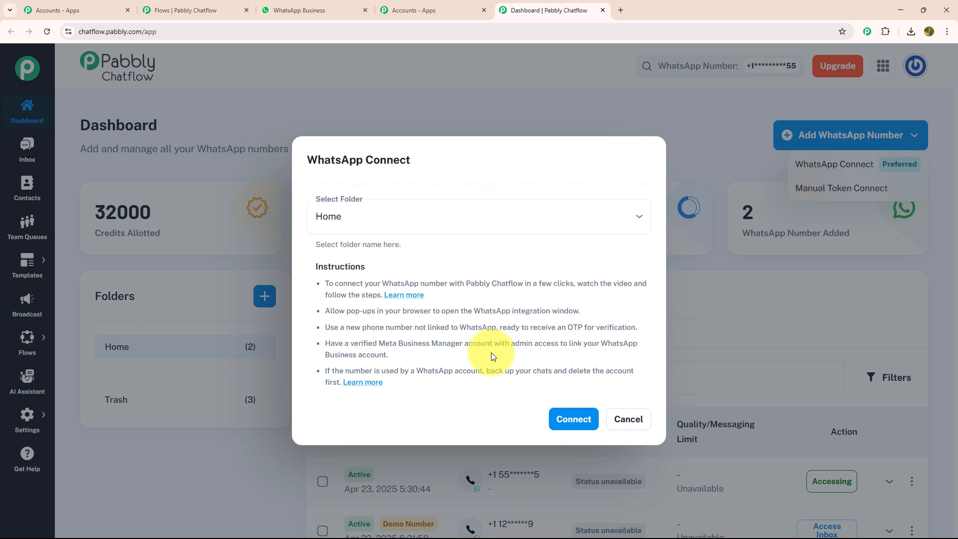
click(628, 420)
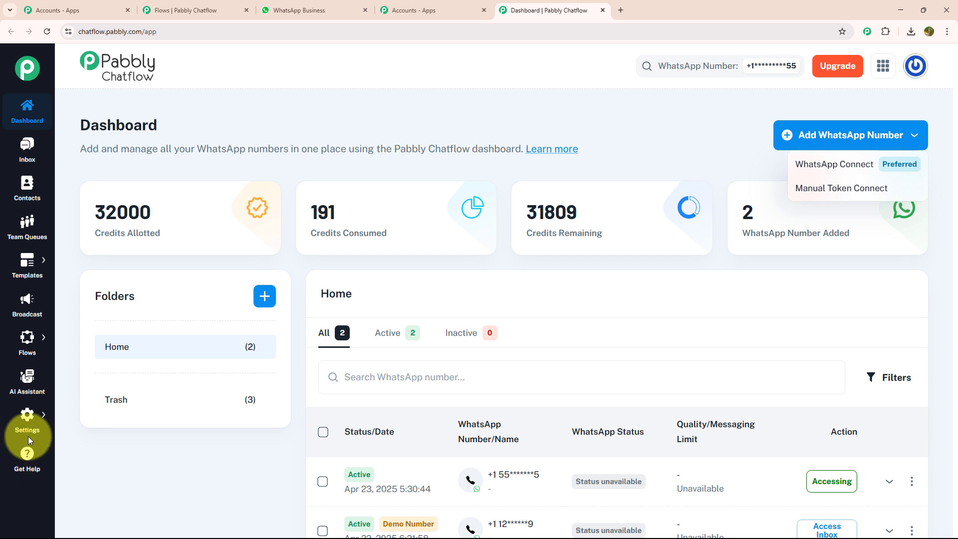
Step: Add a new flow in the Flow Builder and check the approved templates available for its start block
click(28, 342)
click(75, 332)
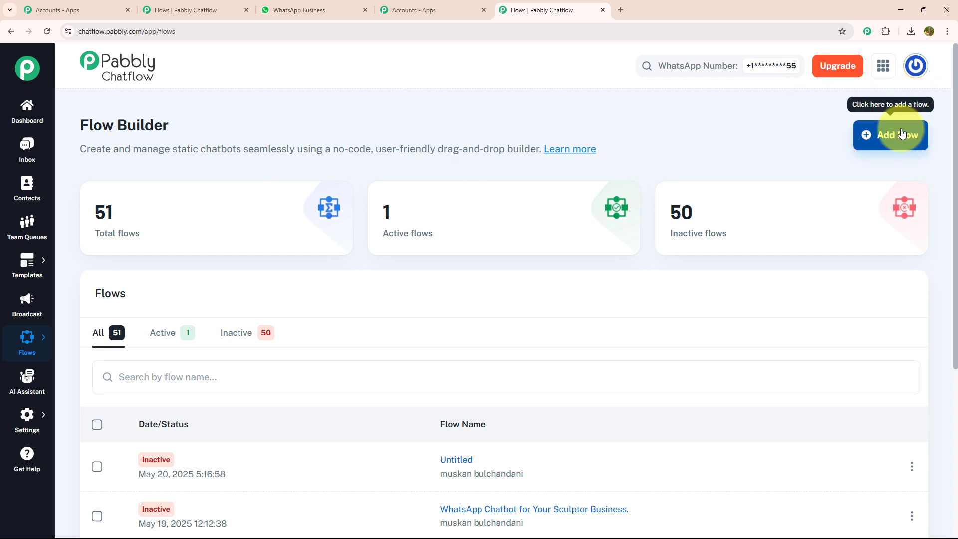
click(896, 133)
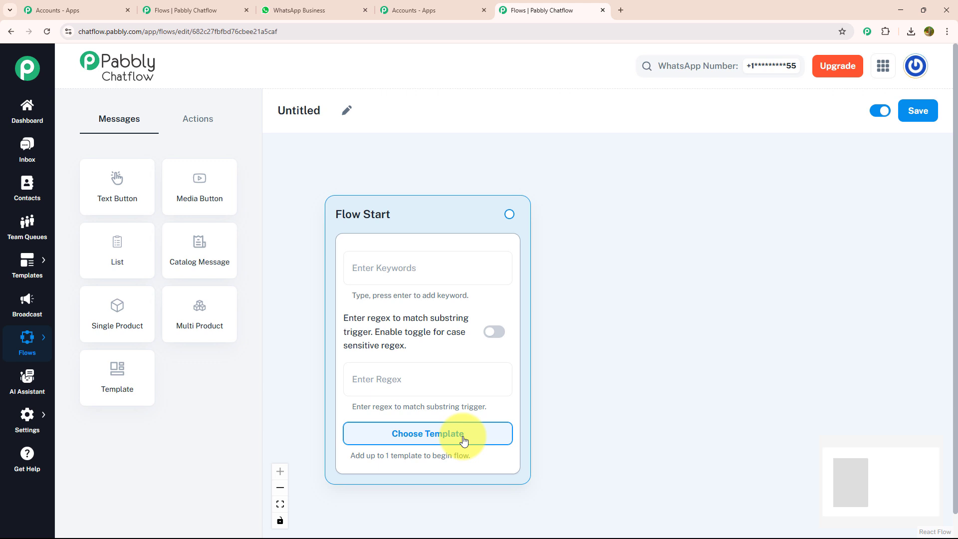
click(463, 441)
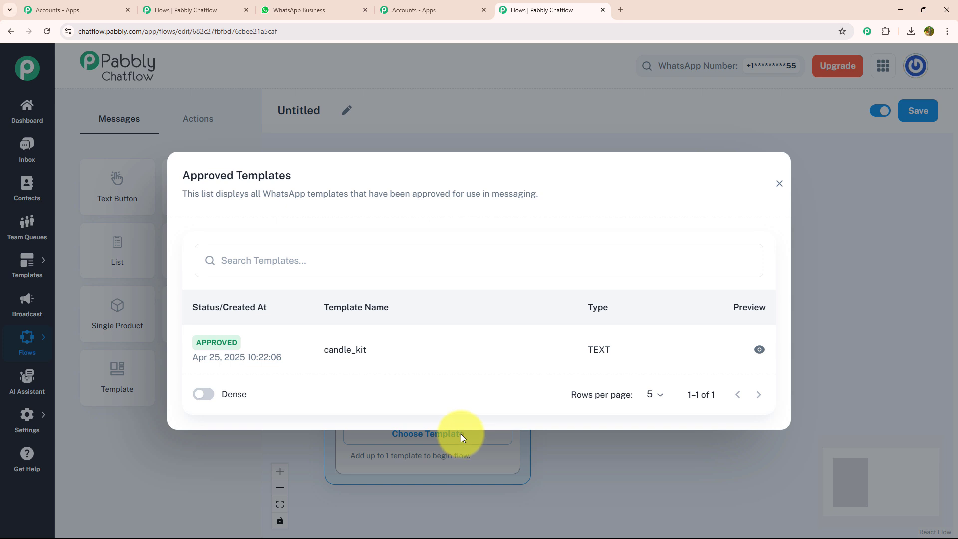
click(454, 372)
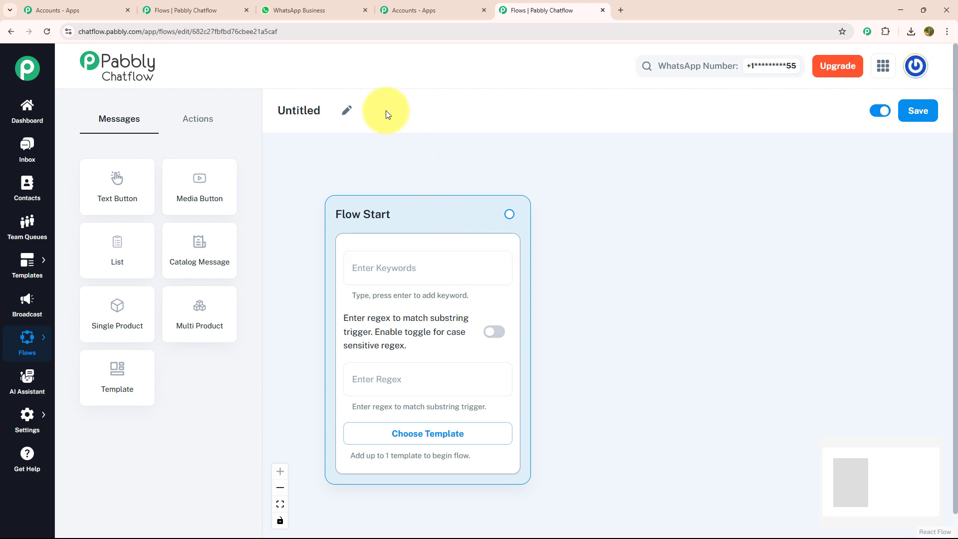
Step: Name the flow "WhatsApp Chatbot for Your Public Swimming Pool" and set the Flow Start regex to [\s\S]+
click(350, 110)
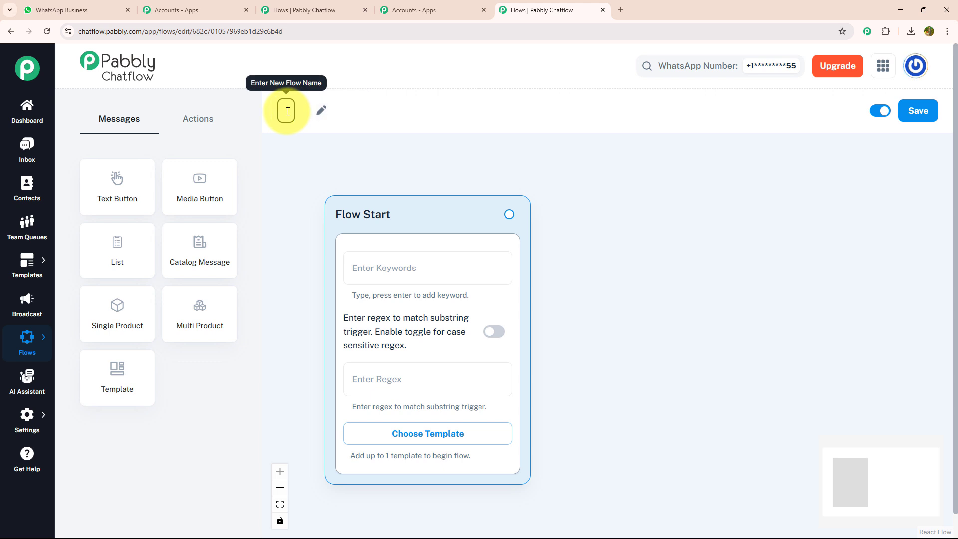
text(WhatsApp Chatbot for Your Public Swimming Pool)
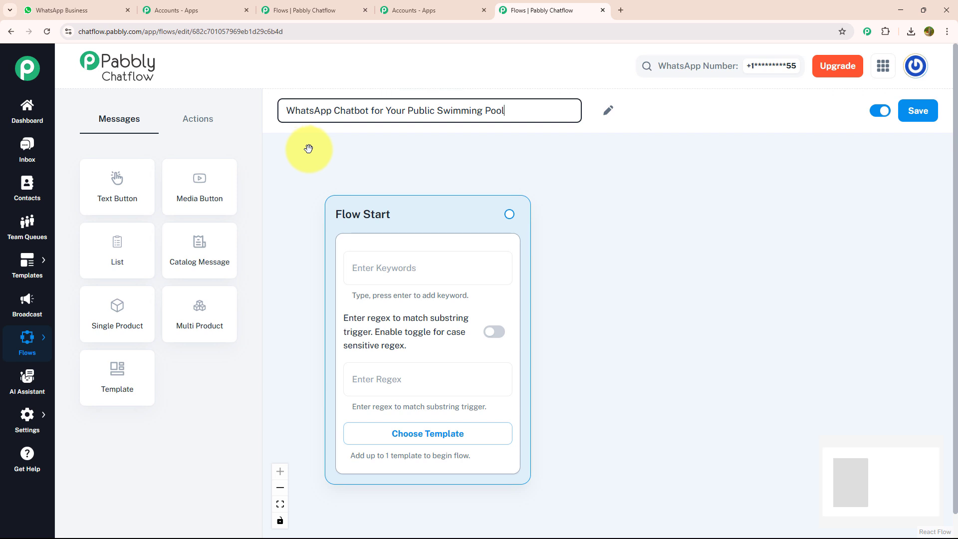
click(371, 391)
click(402, 429)
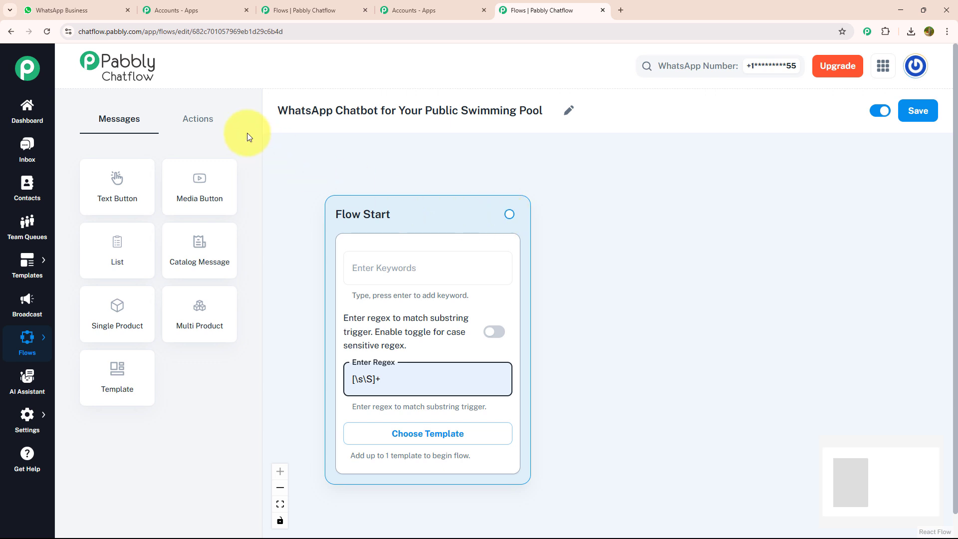
Step: Add a Media Button message holding the swimming pool image to the canvas and connect Flow Start to it
drag(190, 184, 619, 263)
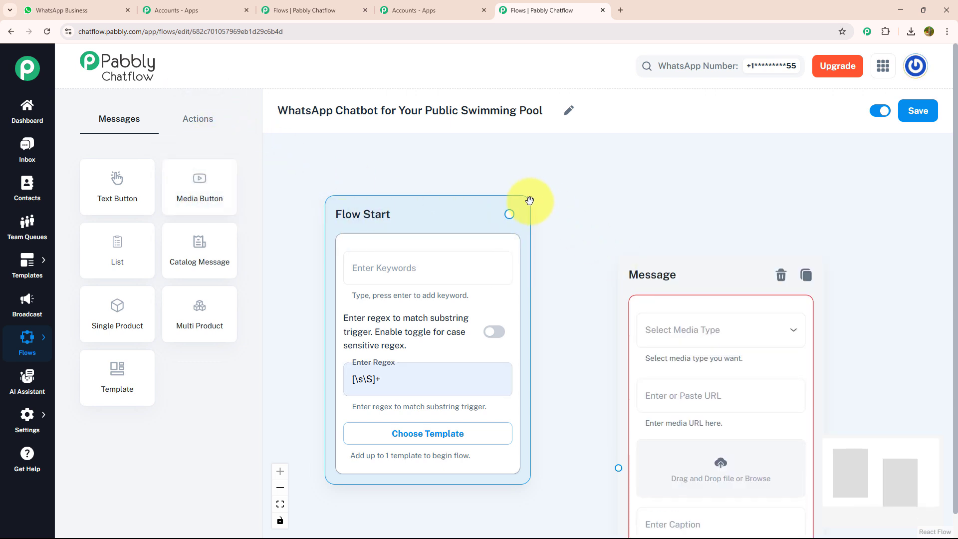
drag(510, 215, 619, 467)
drag(594, 389, 500, 255)
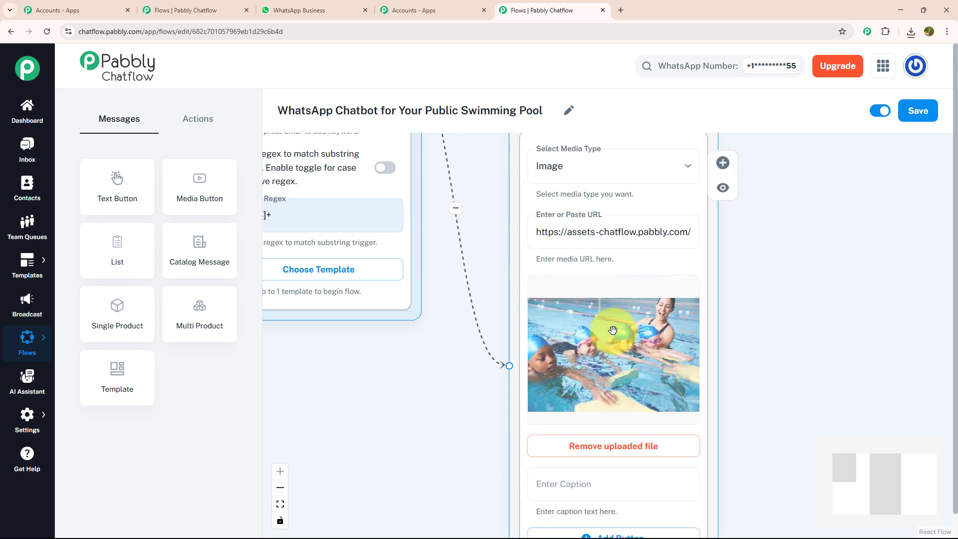
Step: Add Text + Button content below the pool image, with the "Hey there! Welcome to *Pabbly pool assistant*" greeting ending in "I can help you with:"
drag(779, 406, 708, 208)
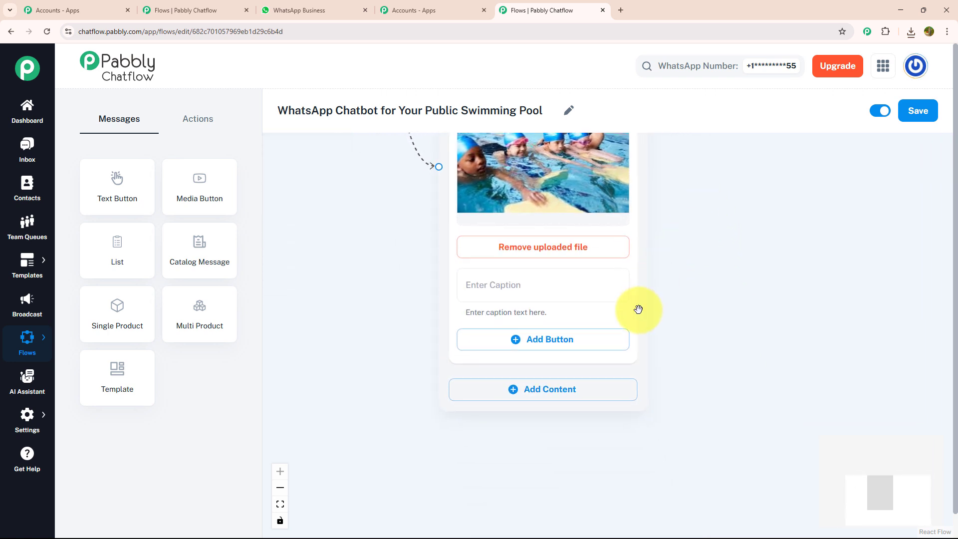
click(572, 396)
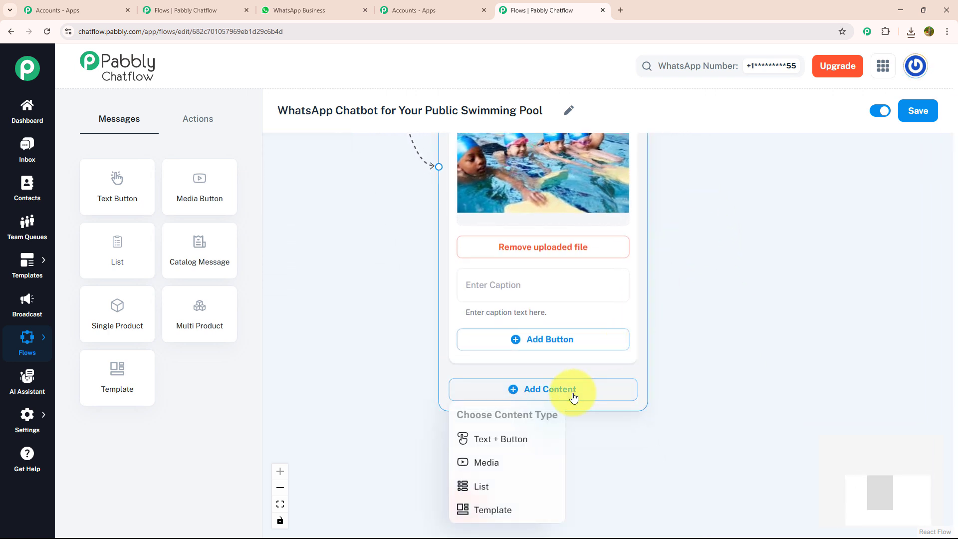
click(519, 442)
click(519, 438)
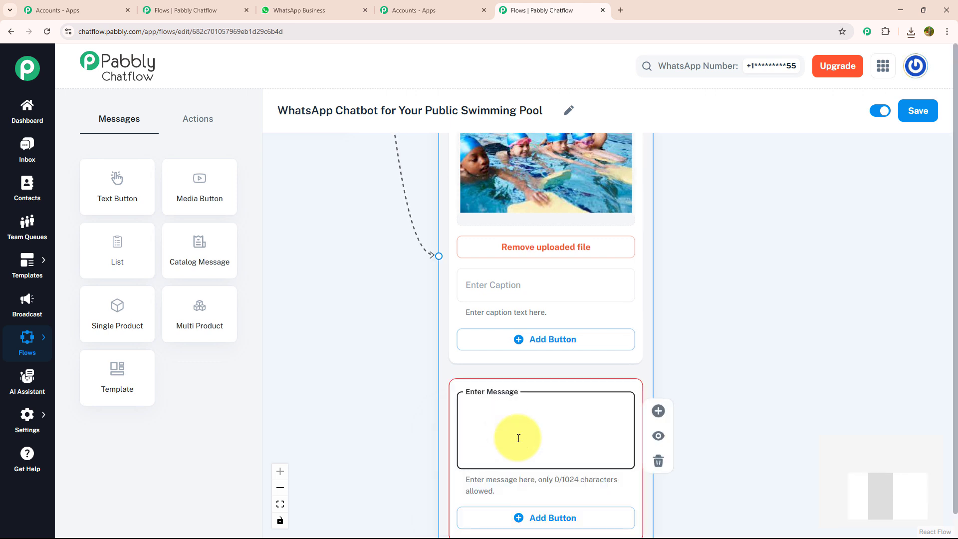
key(ctrl+v)
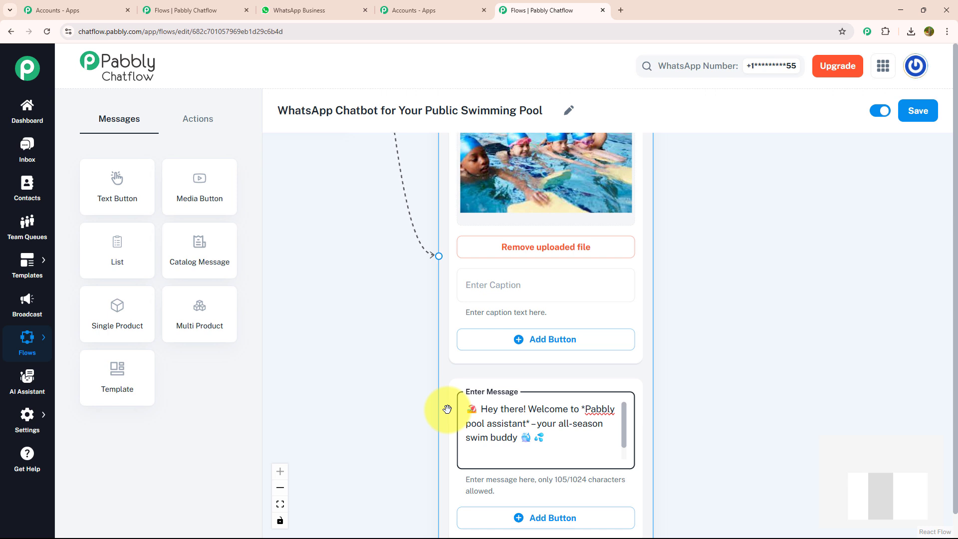
scroll(626, 443, down, 1)
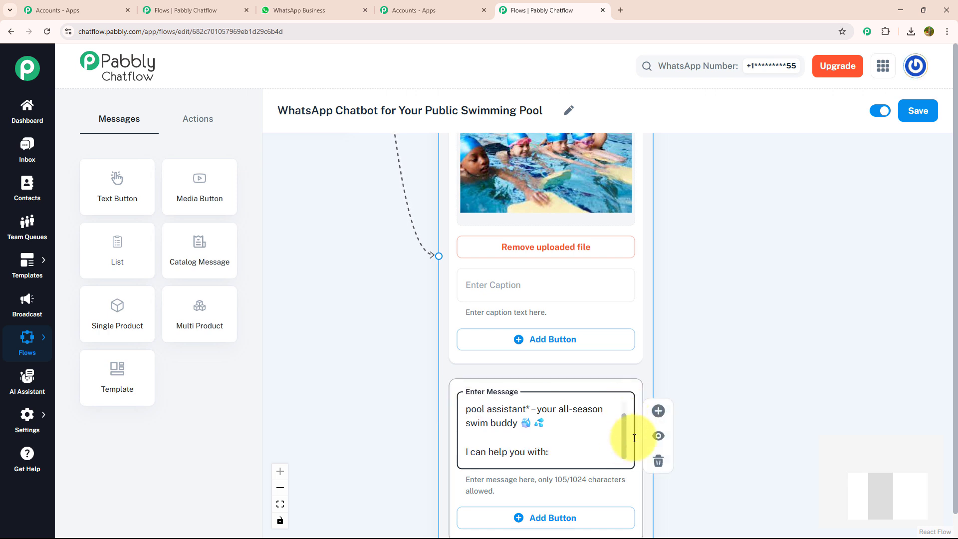
Step: Add three reply buttons to the welcome message: "Pool Hours🕒", "Book Swim Lesson🏊" and "Talk to Support❓"
scroll(624, 366, down, 3)
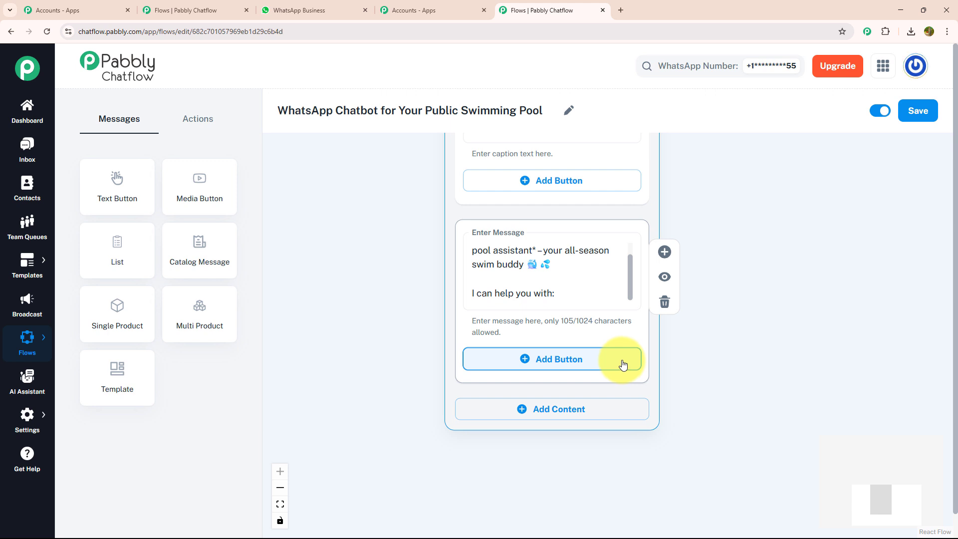
click(596, 370)
click(591, 367)
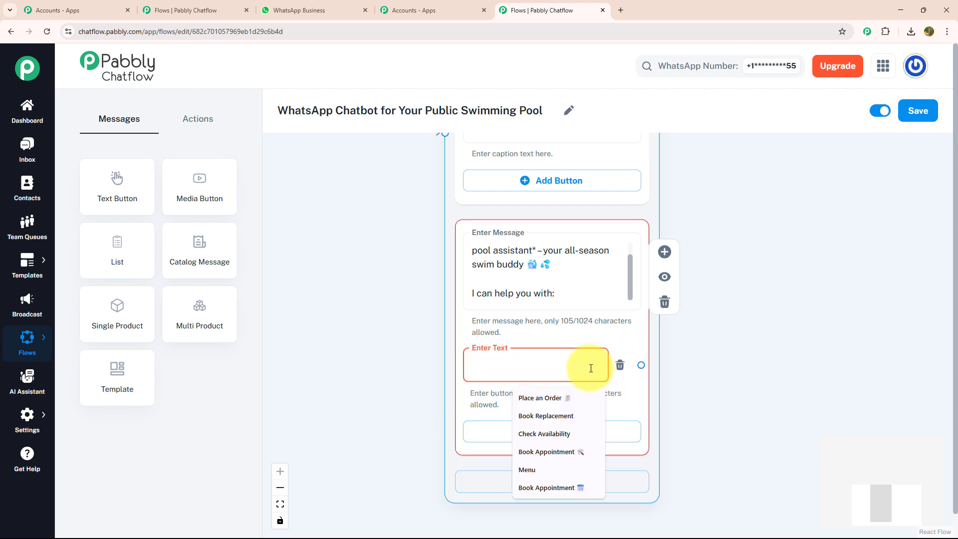
text(Pool Hours🕒)
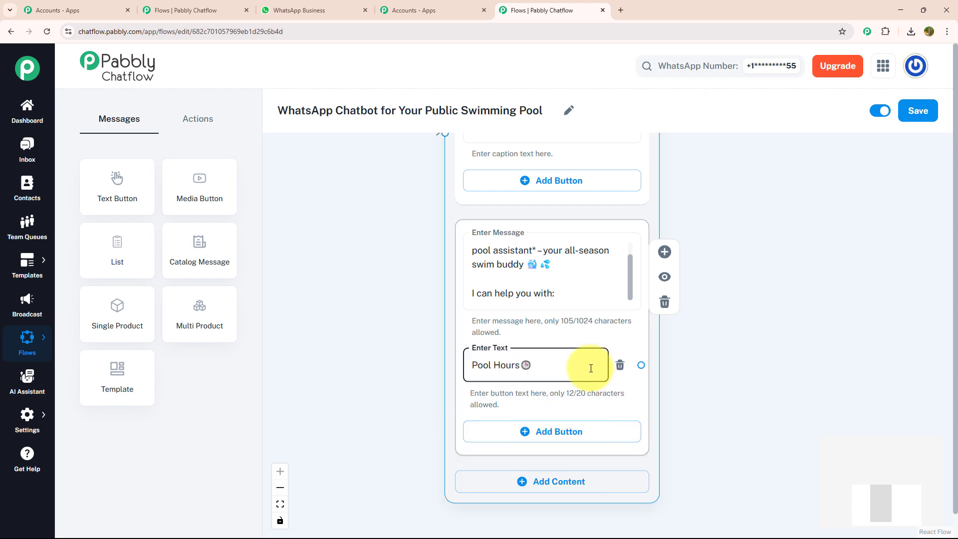
click(574, 442)
click(573, 437)
text(Book Swim Lesson🏊)
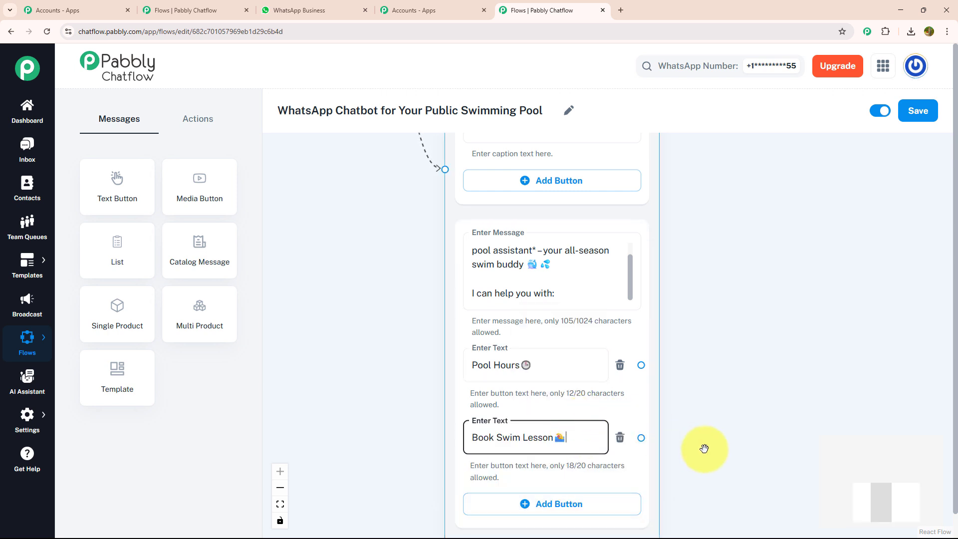
drag(704, 448, 657, 293)
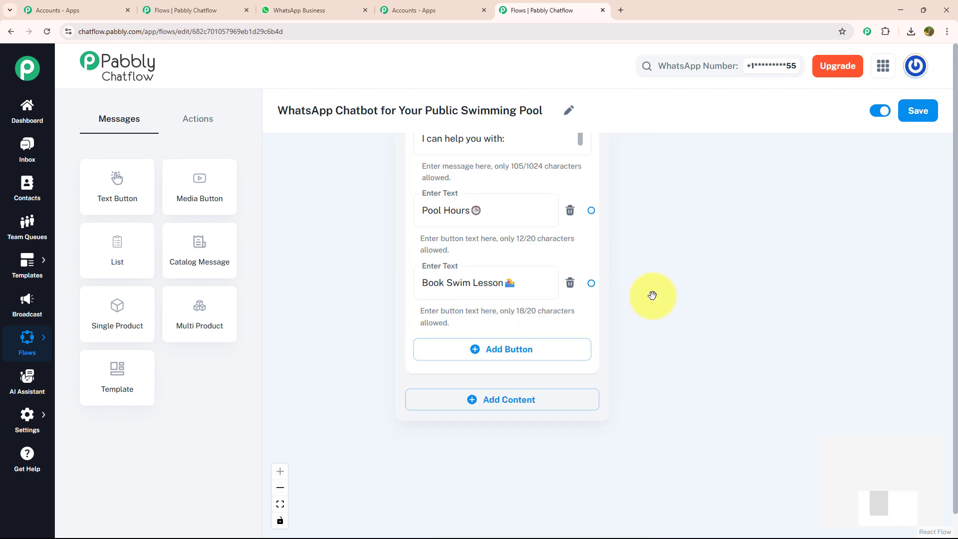
click(576, 351)
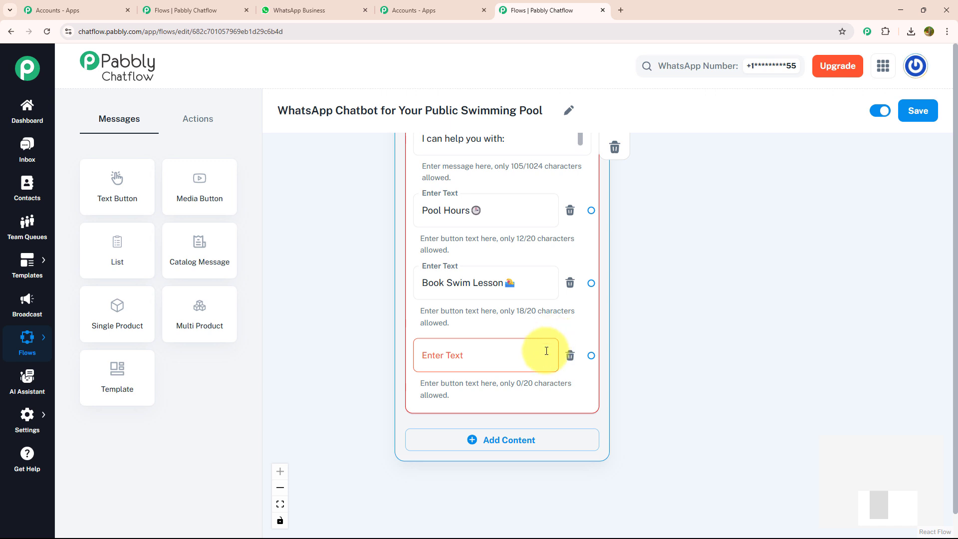
click(547, 351)
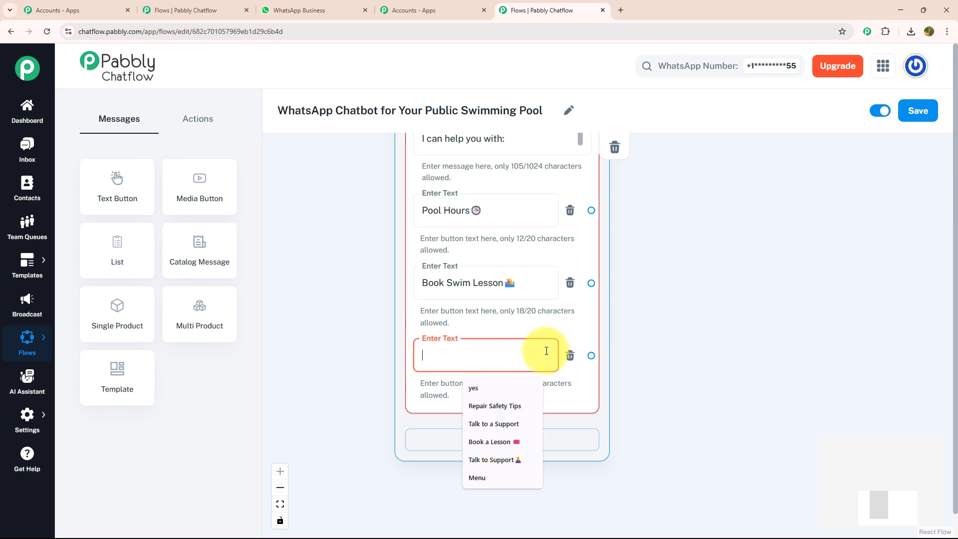
text(Talk to Support❓)
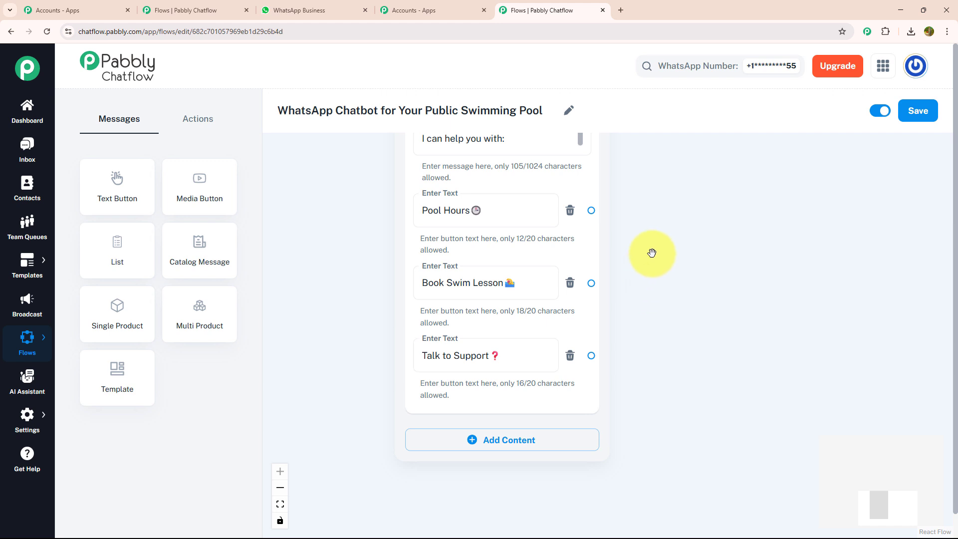
Step: Connect the Pool Hours button to a new Text + Button message listing the season's weekday, weekend and rainy-day pool hours
drag(653, 252, 591, 293)
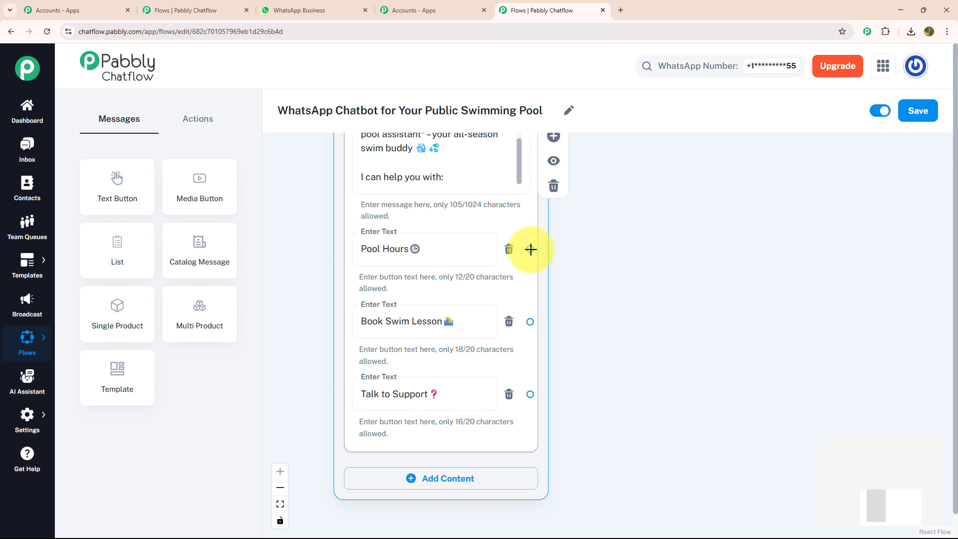
drag(531, 249, 677, 227)
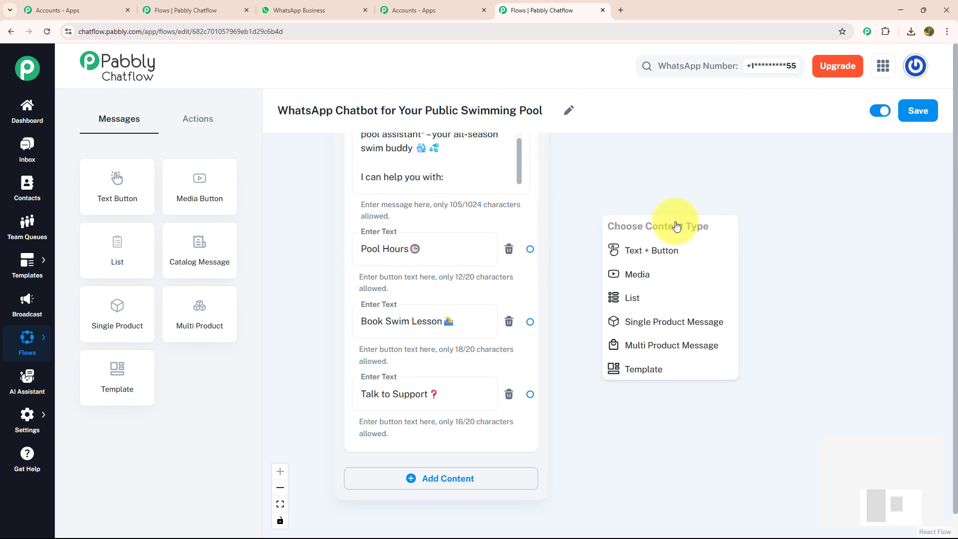
click(679, 251)
click(694, 311)
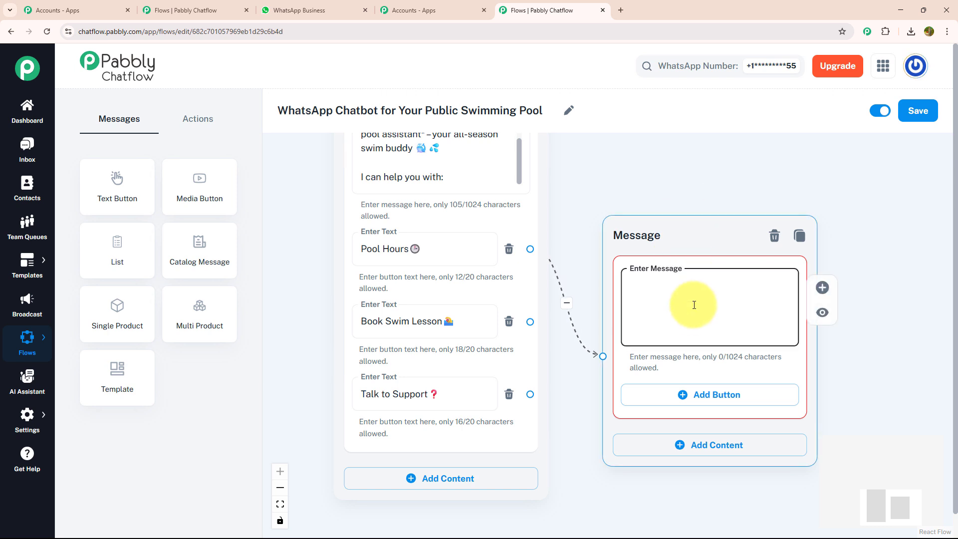
key(ctrl+v)
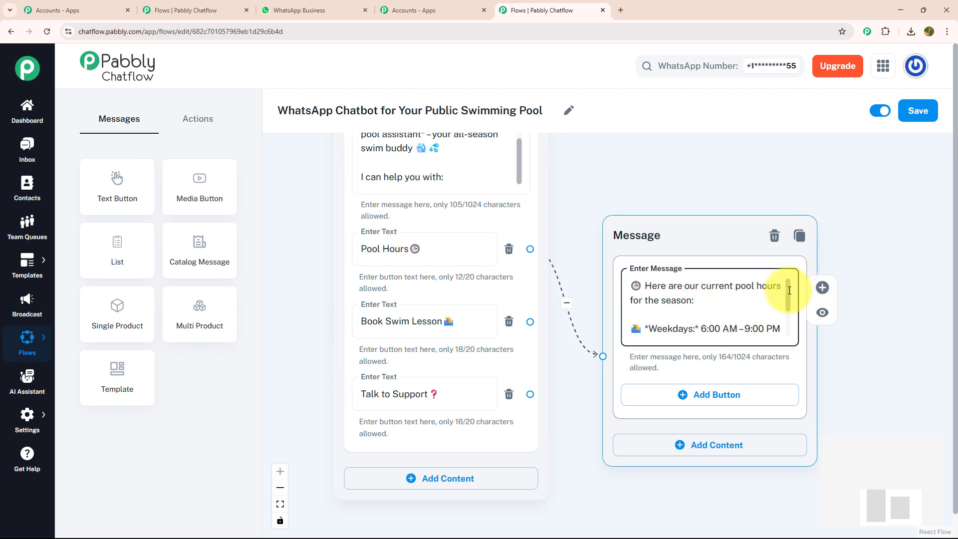
drag(787, 295, 789, 321)
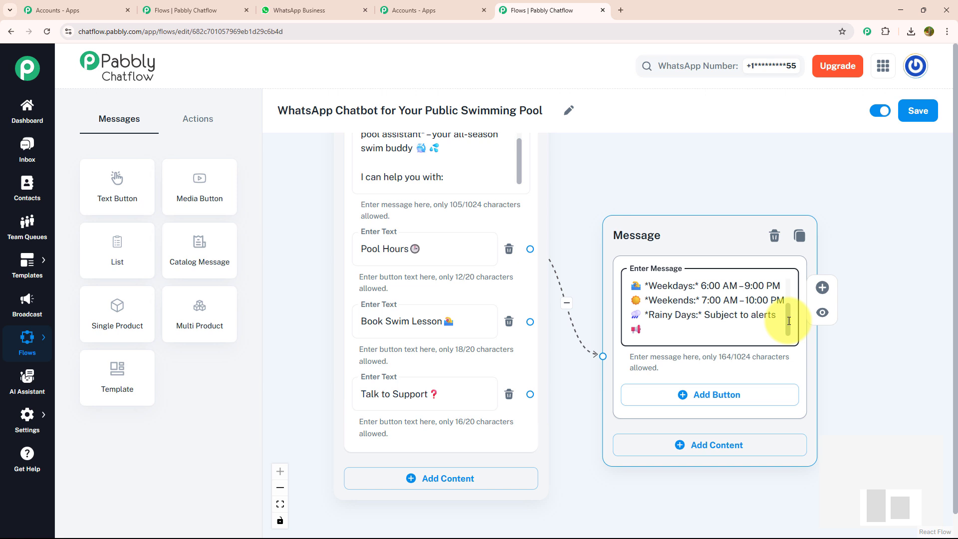
Step: Add the buttons "Talk to a Support❓" and "Menu" to the pool hours message
click(738, 406)
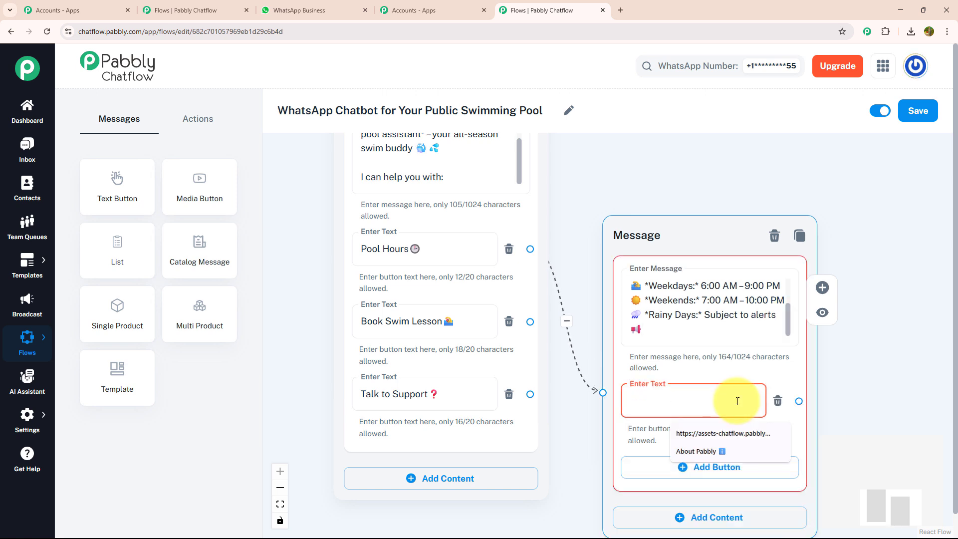
text(Talk to a Support❓)
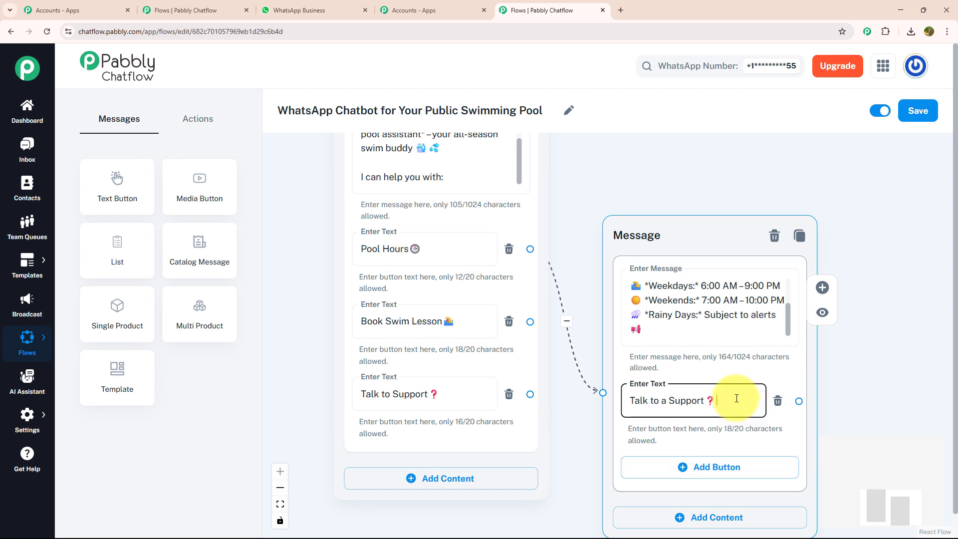
click(722, 469)
click(722, 473)
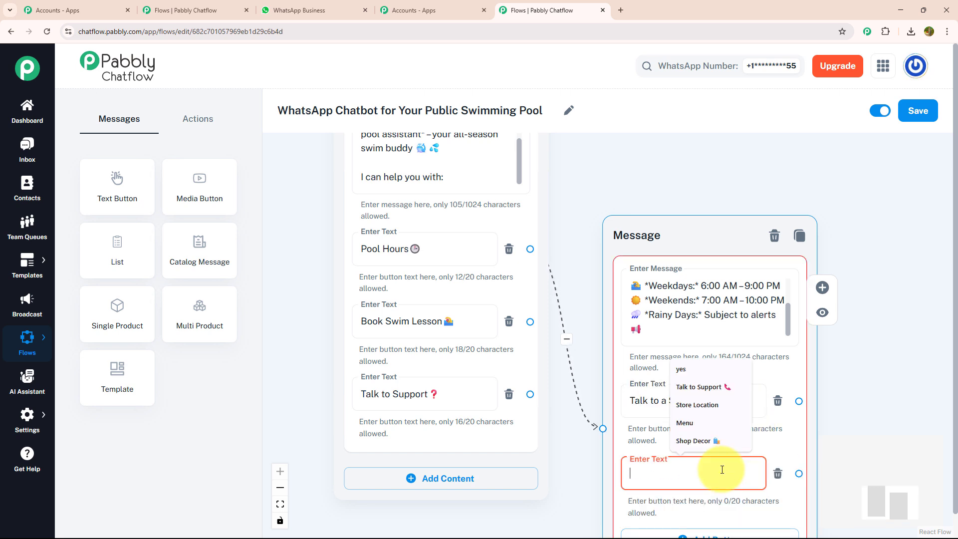
click(701, 423)
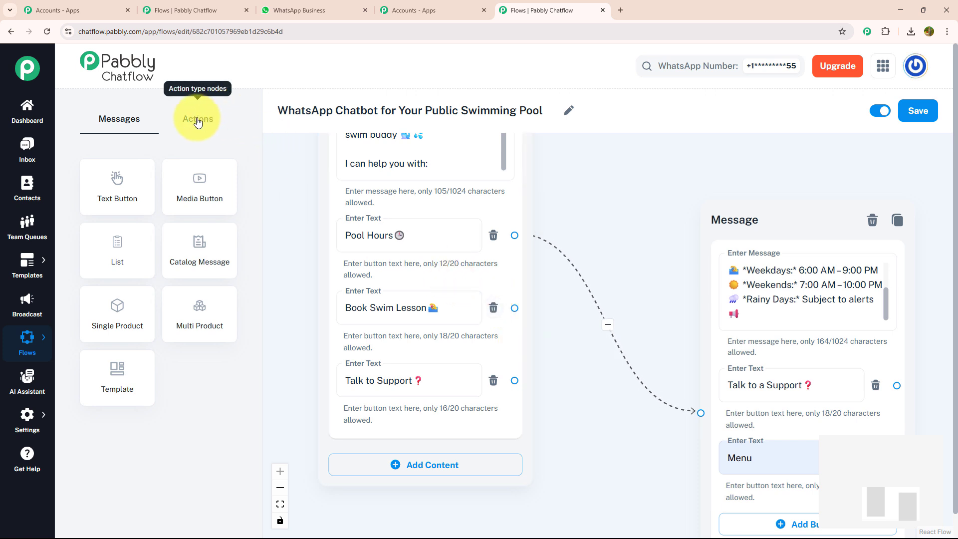
Step: Place an Ask Question action on the canvas and connect the Book Swim Lesson button to it
click(221, 119)
drag(209, 261, 622, 395)
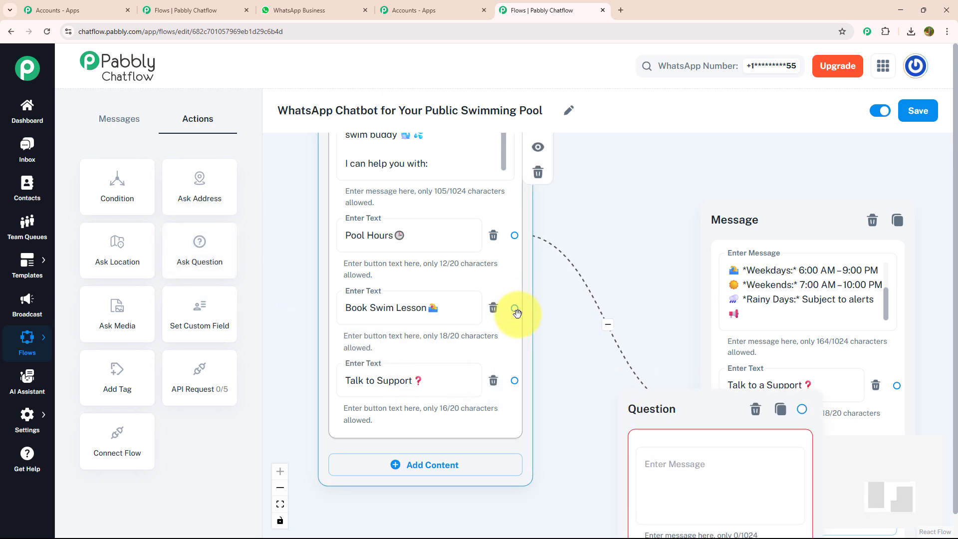
drag(515, 308, 617, 449)
drag(564, 239, 578, 297)
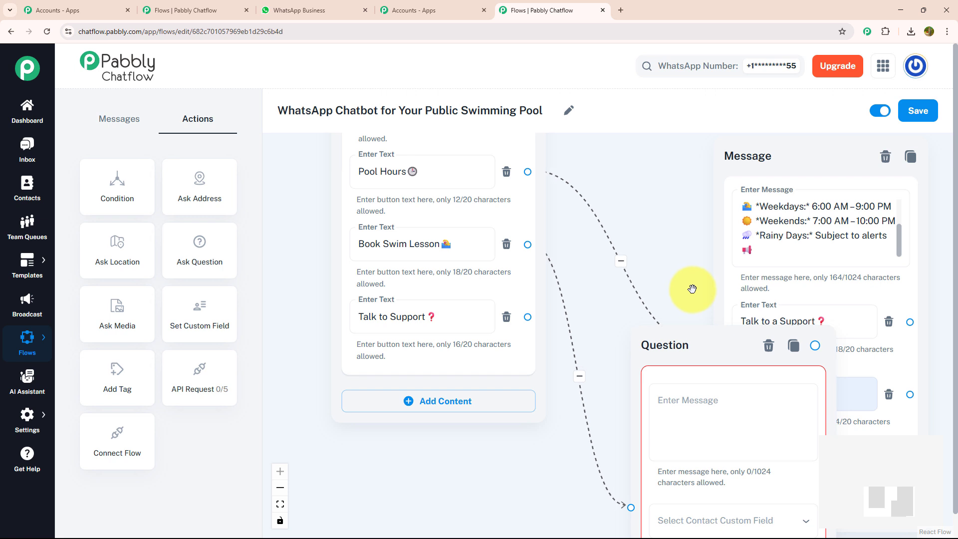
Step: Fill the question message with the "Let's get you swimming like a pro with *Pabbly swim coaching*!" booking text, including the lesson type options
click(590, 333)
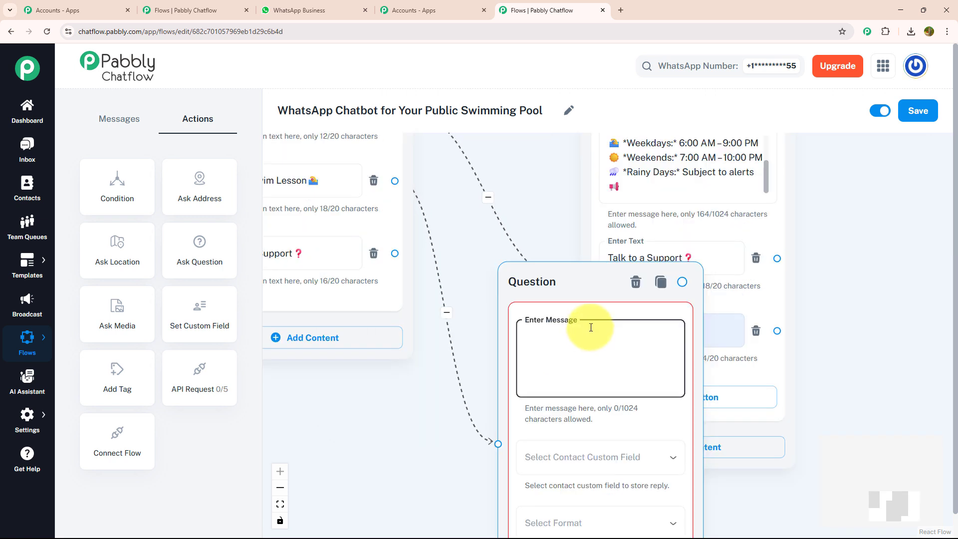
text(🏊 Let's get you swimming like a pro with *Pabbly swim coaching*! ☀)
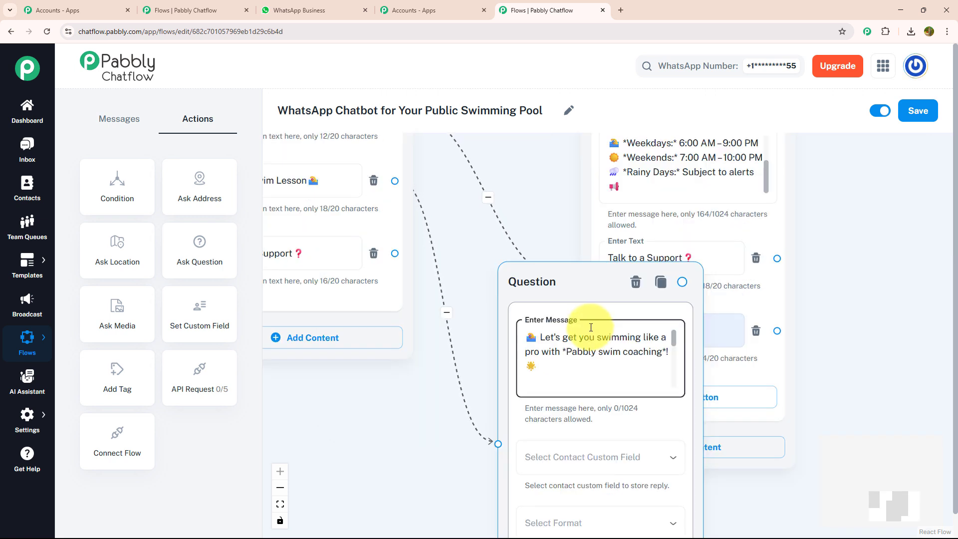
drag(675, 354, 678, 399)
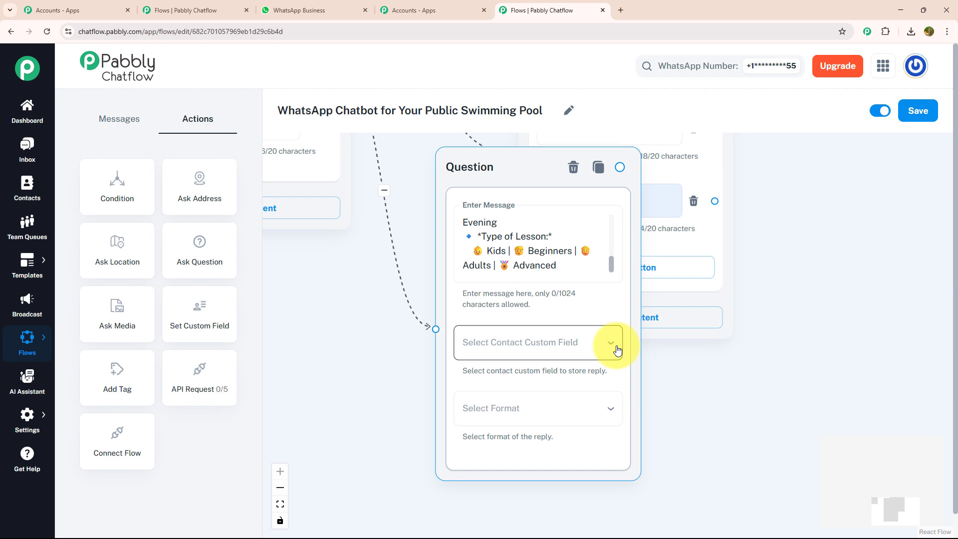
Step: Store the question's reply in the Booking custom field with format Any, and move the Question block slightly lower
click(617, 349)
click(530, 269)
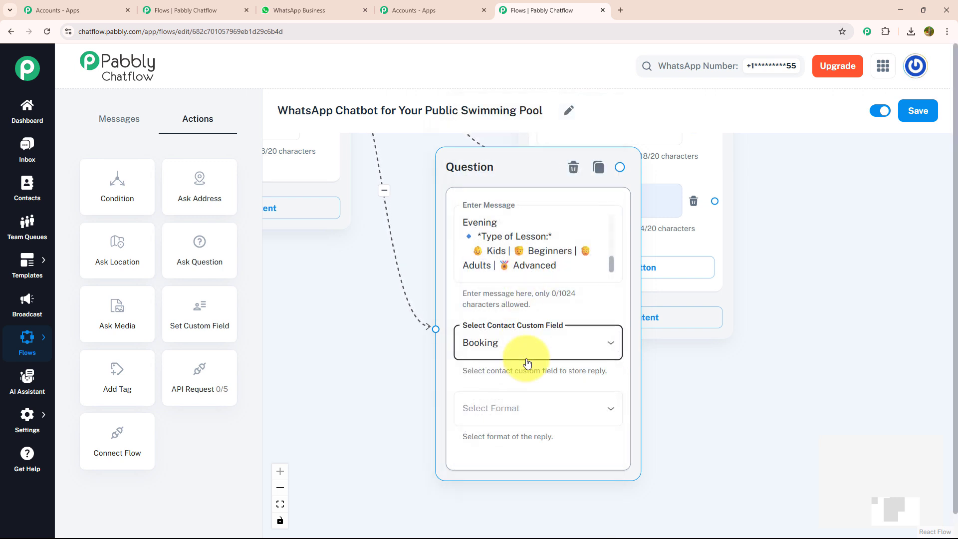
click(529, 409)
click(529, 376)
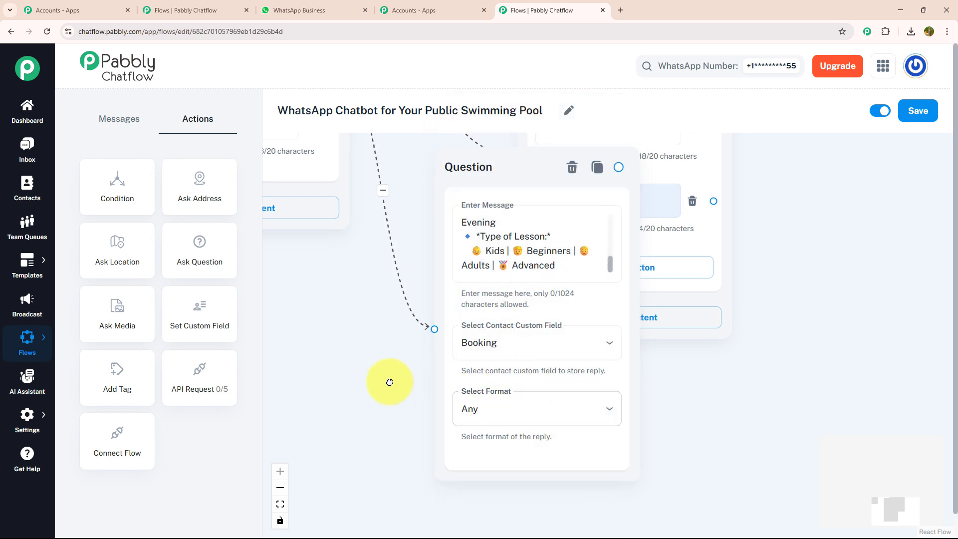
drag(390, 381, 314, 380)
click(406, 168)
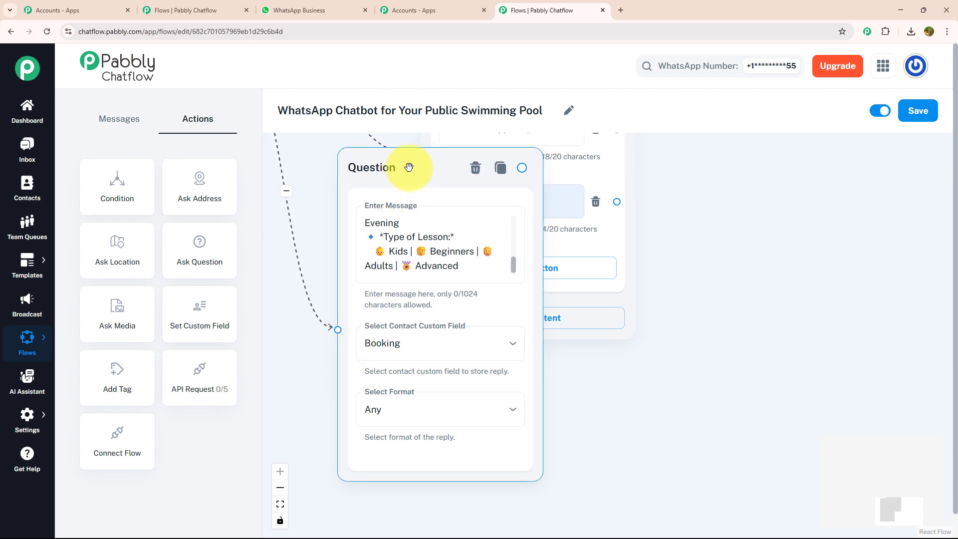
drag(409, 167, 417, 195)
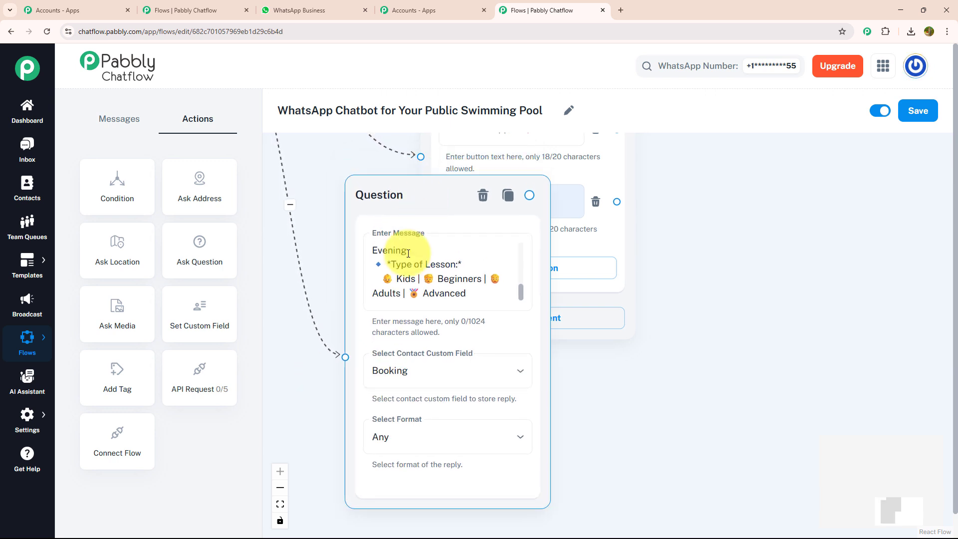
Step: Save the flow and open the Contact Custom Fields settings to view the list of fields
click(929, 107)
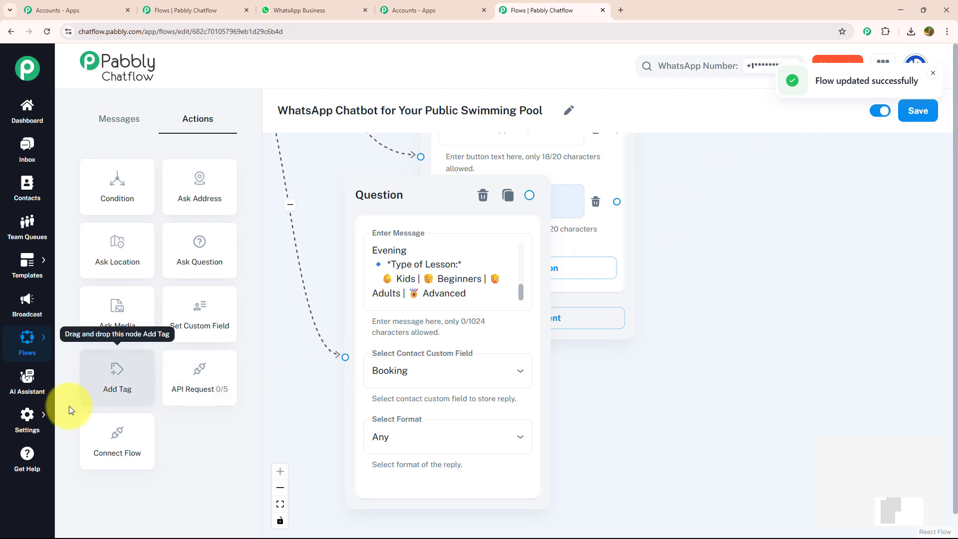
mouse_move(39, 412)
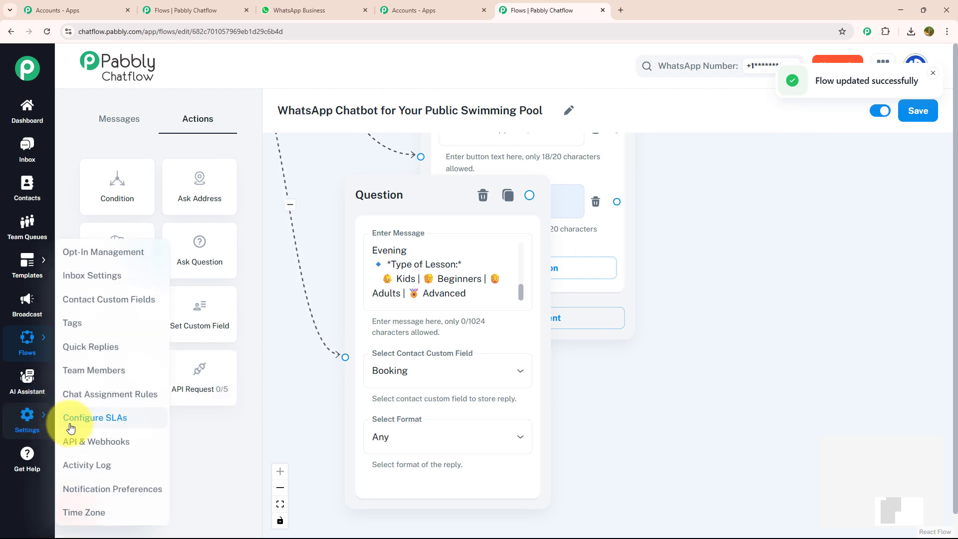
click(107, 308)
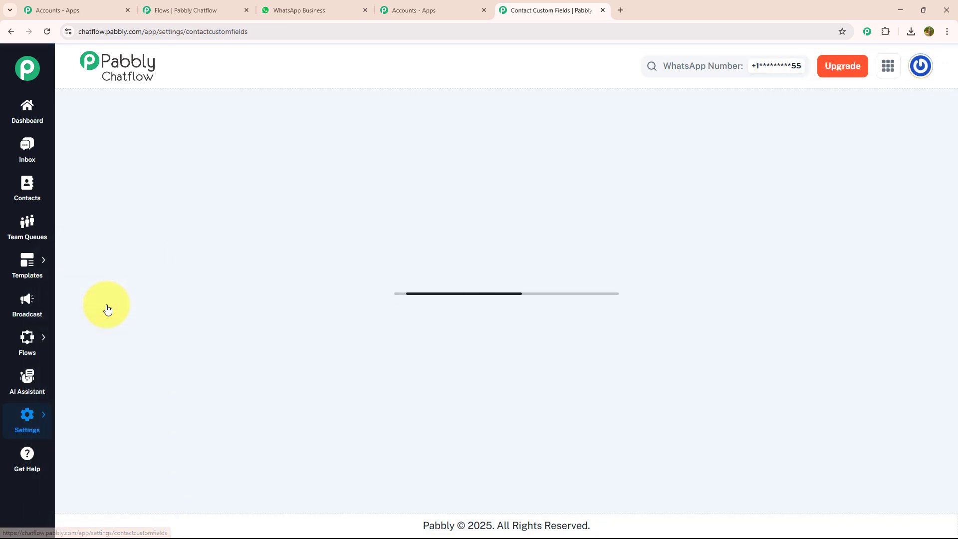
scroll(102, 284, down, 7)
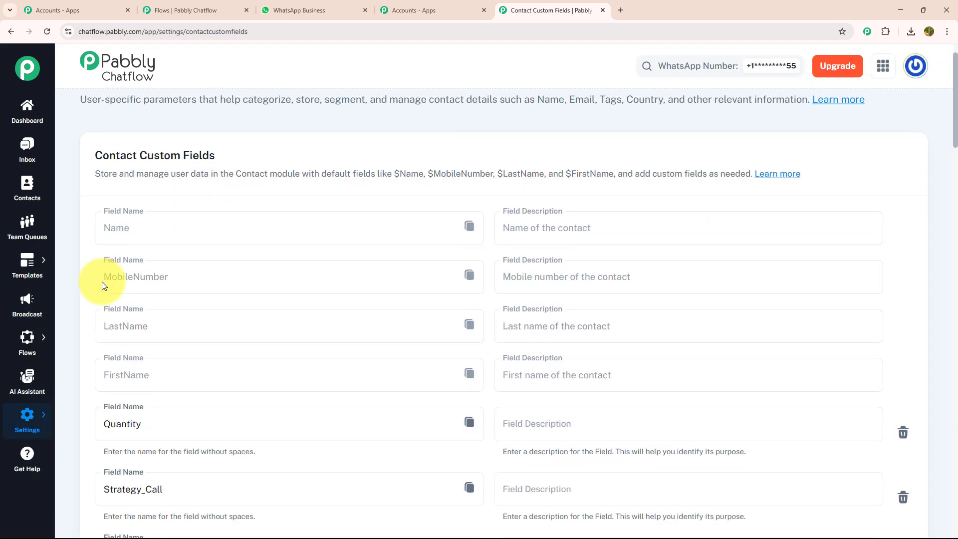
Step: Look through the list of contact custom fields and return to the swimming pool chatbot flow
scroll(102, 284, down, 13)
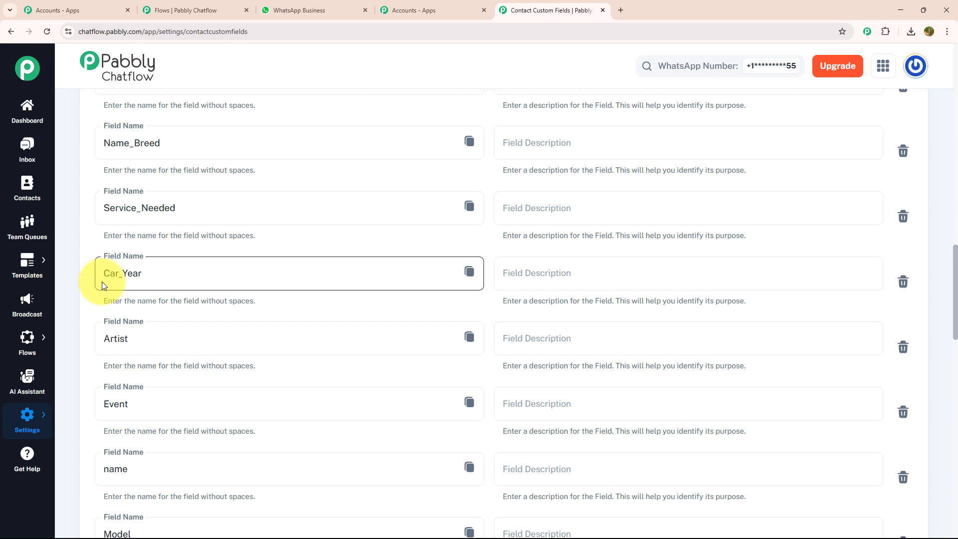
scroll(102, 284, down, 1)
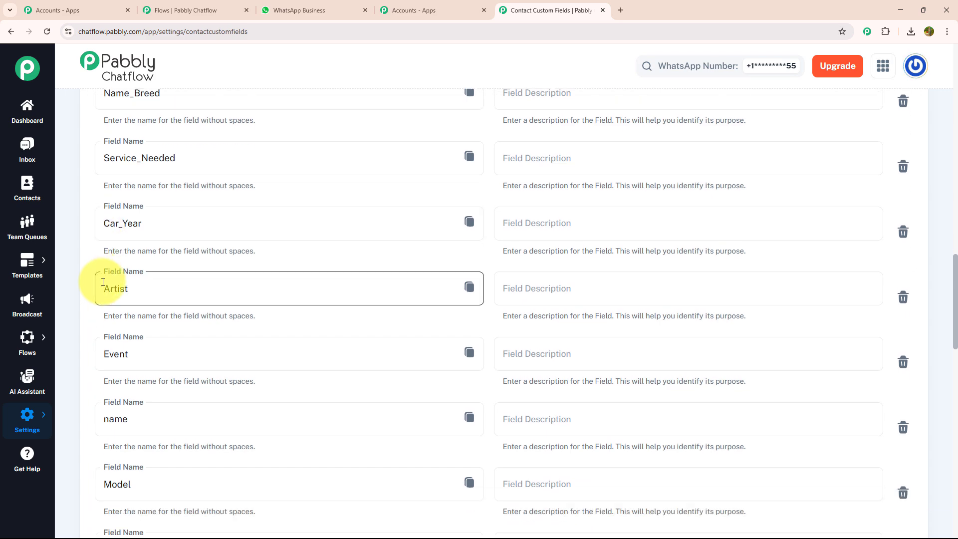
scroll(102, 285, down, 10)
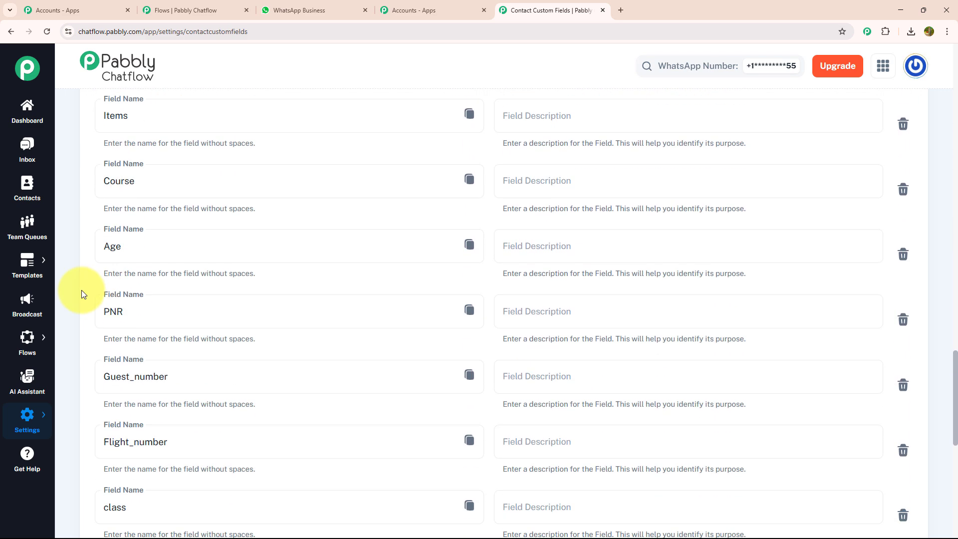
mouse_move(44, 340)
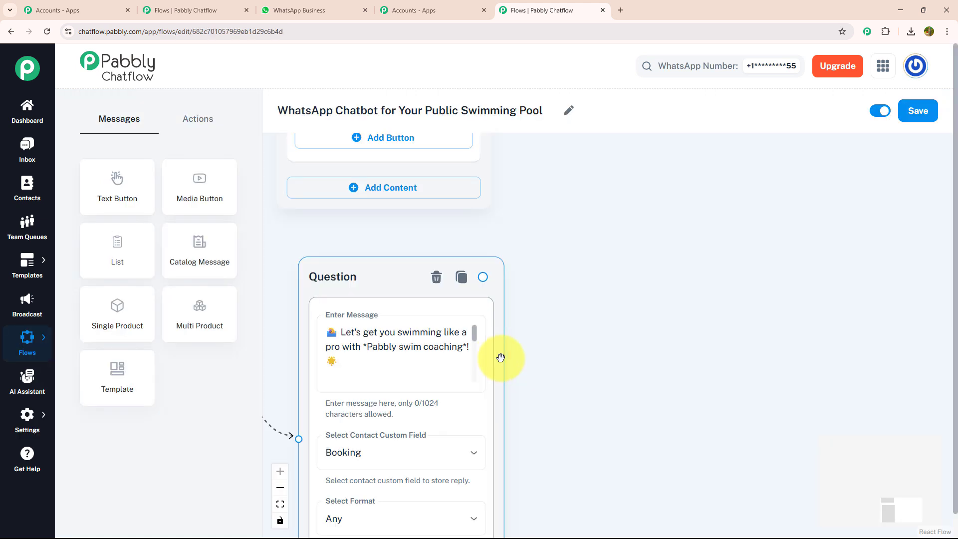
Step: Connect a Text + Button message to the Question block: "Our coach will confirm the timing and fees shortly!", with Talk to a Support and Menu buttons
click(489, 278)
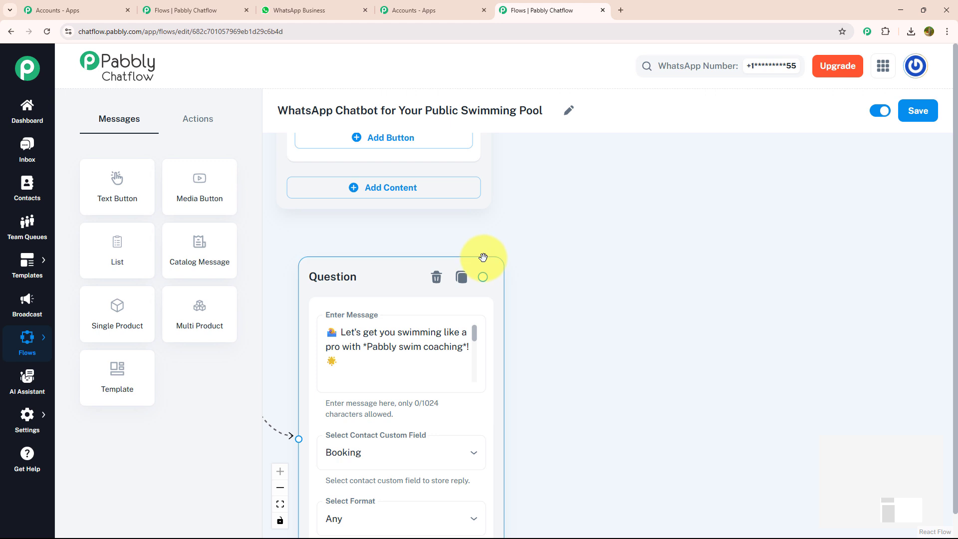
drag(487, 278, 594, 368)
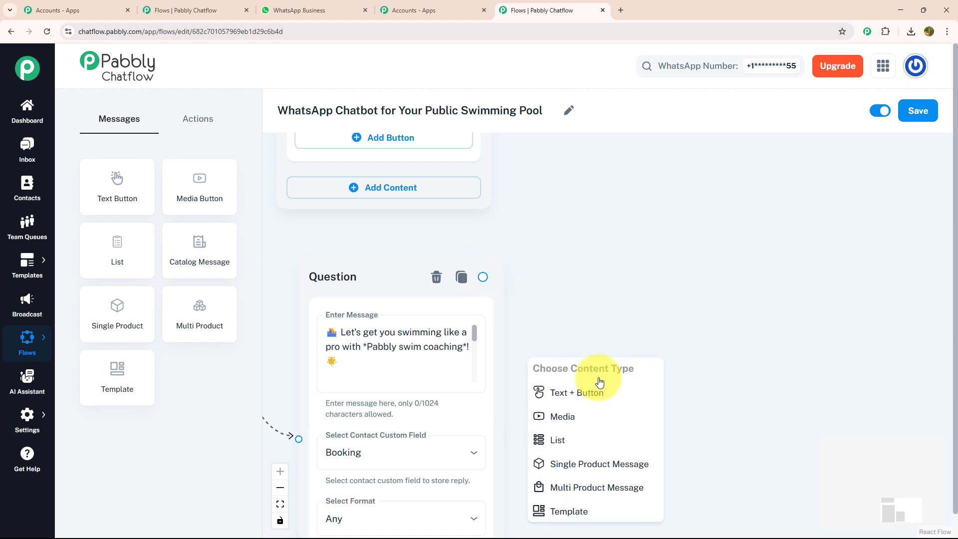
click(597, 394)
drag(595, 334, 569, 245)
click(562, 302)
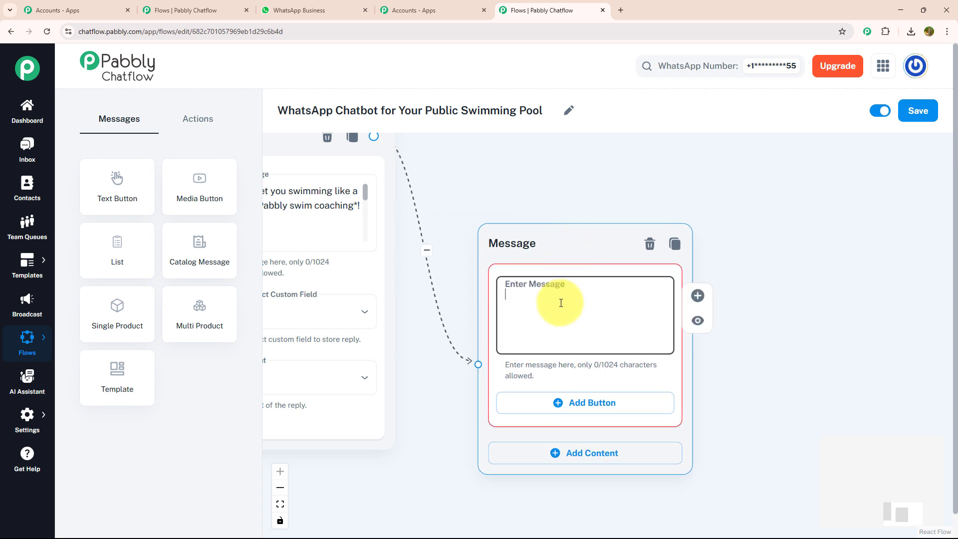
key(ctrl+v)
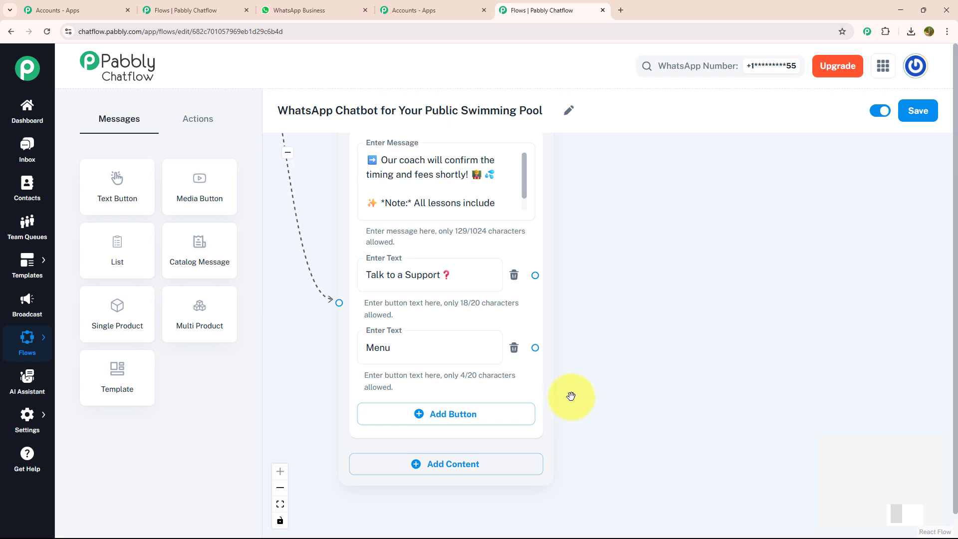
Step: Add a Text + Button message below the welcome message, connected to its Talk to Support button
drag(573, 374, 420, 249)
drag(421, 251, 420, 251)
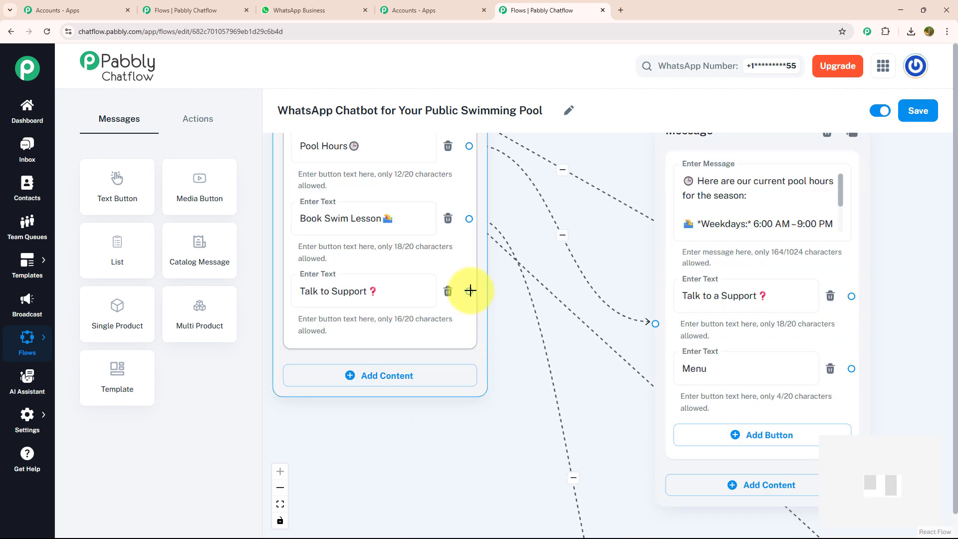
drag(469, 291, 502, 471)
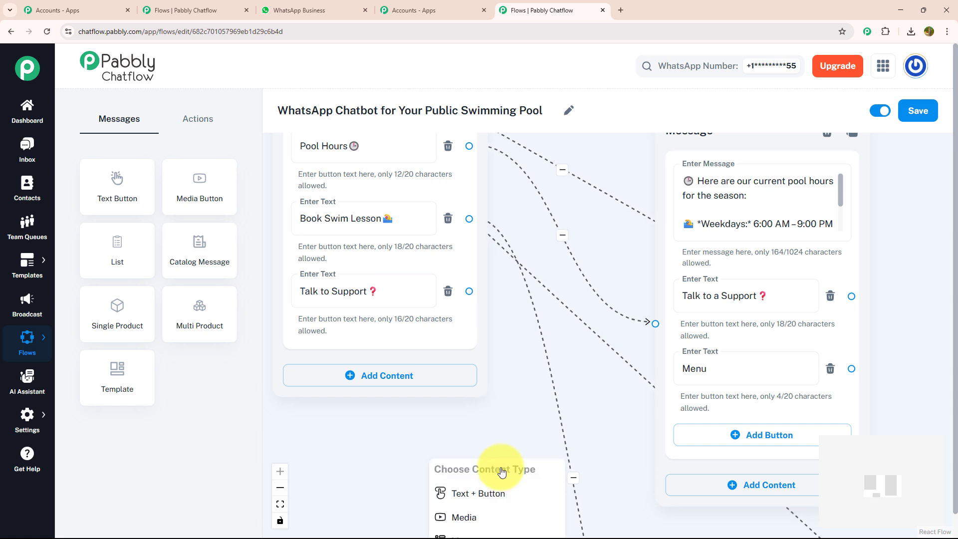
click(491, 493)
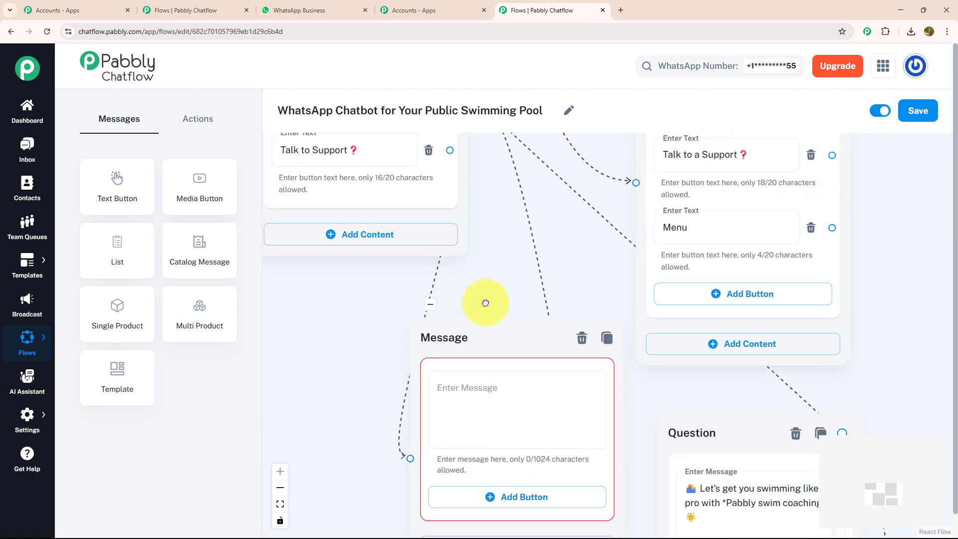
Step: Fill the support message with the "No worries! A member of the *pabbly pool team* will be with you shortly" text and move the block slightly lower
click(476, 375)
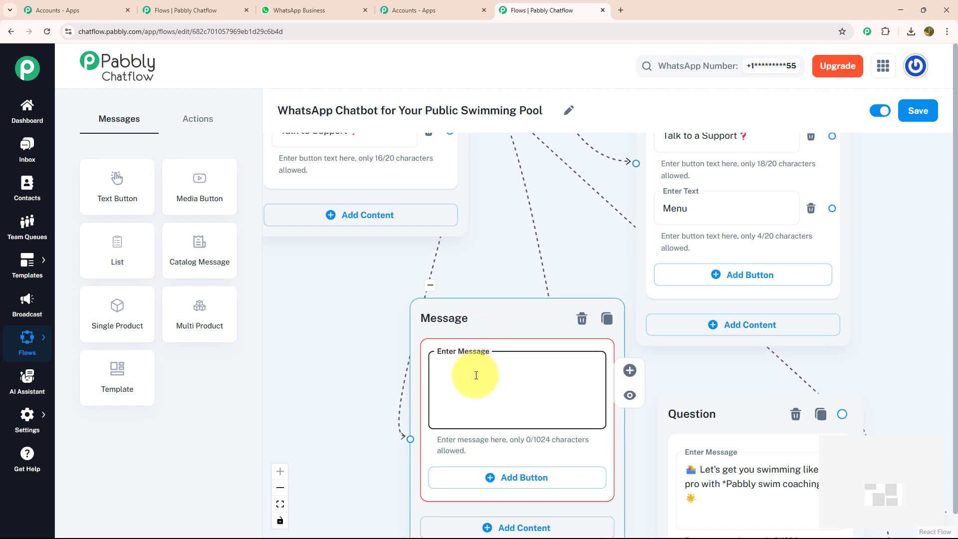
key(ctrl+v)
mouse_move(597, 389)
mouse_down()
mouse_move(605, 403)
mouse_move(601, 379)
mouse_move(601, 404)
mouse_up()
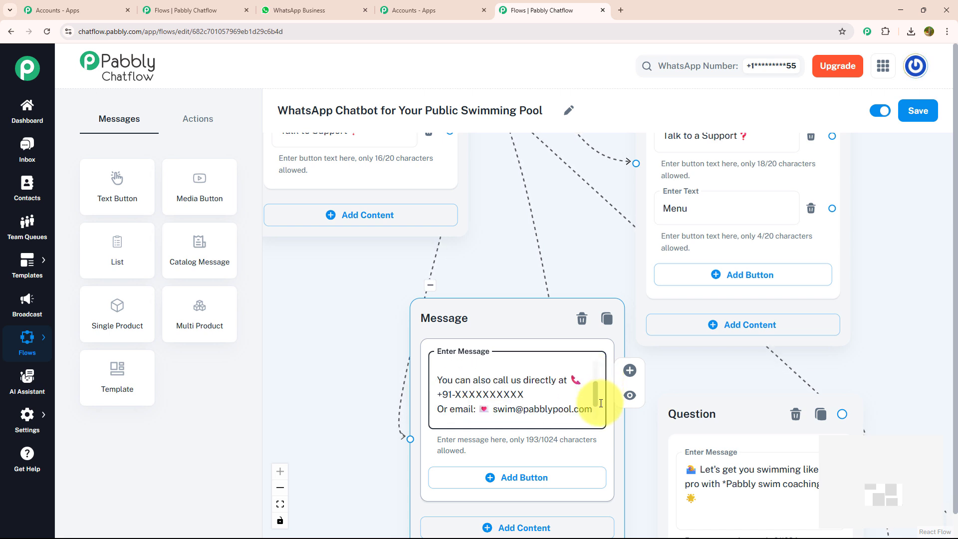
drag(479, 317, 485, 358)
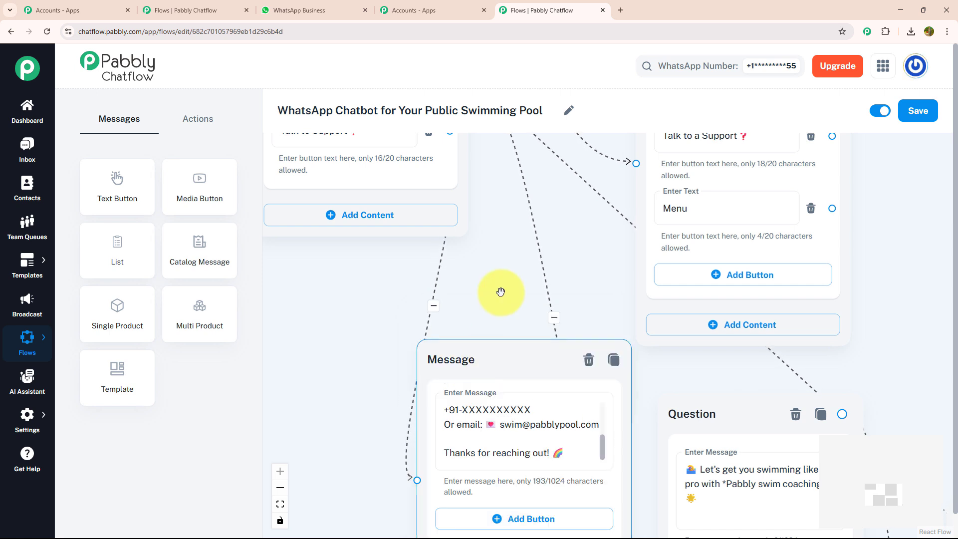
Step: Connect the pool hours message's Talk to a Support button to the support message and save the flow
drag(495, 296, 391, 337)
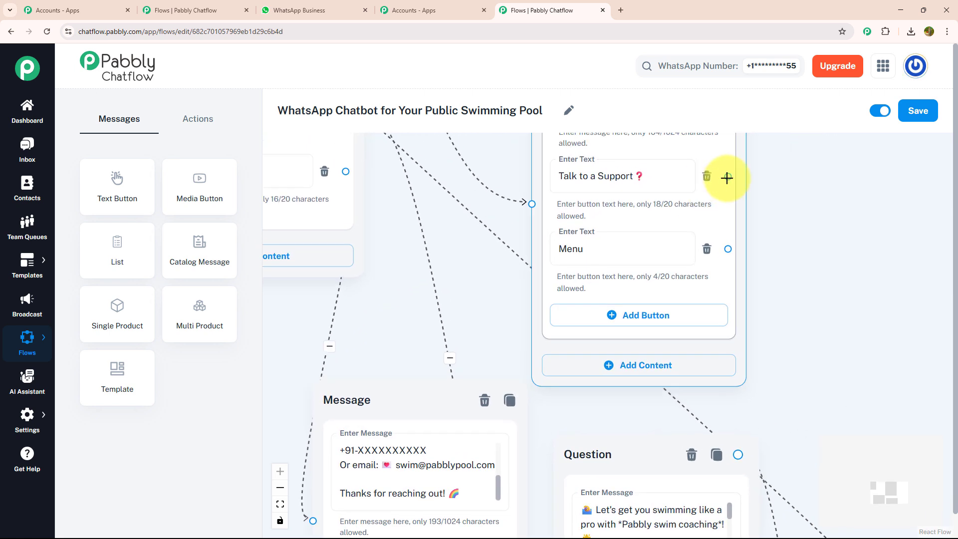
drag(729, 176, 307, 492)
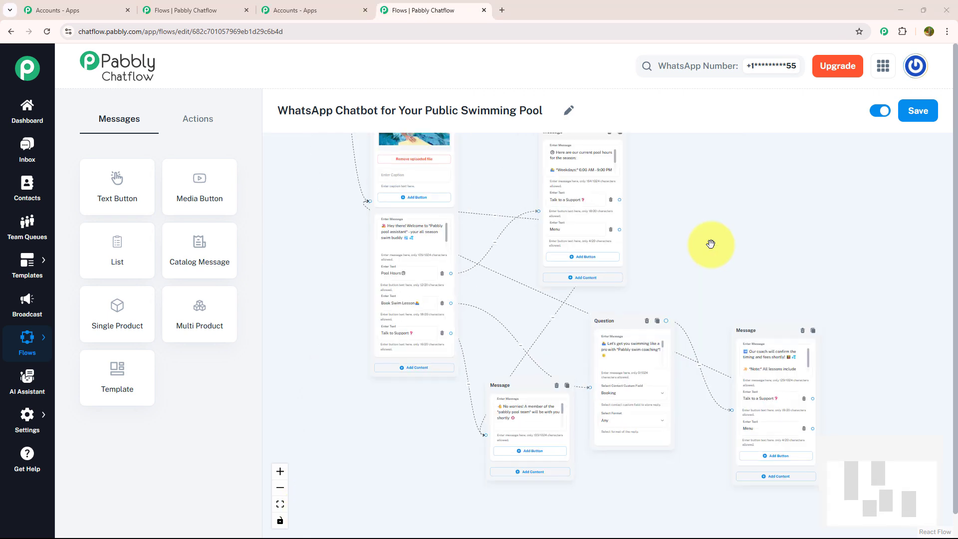
drag(710, 238, 794, 288)
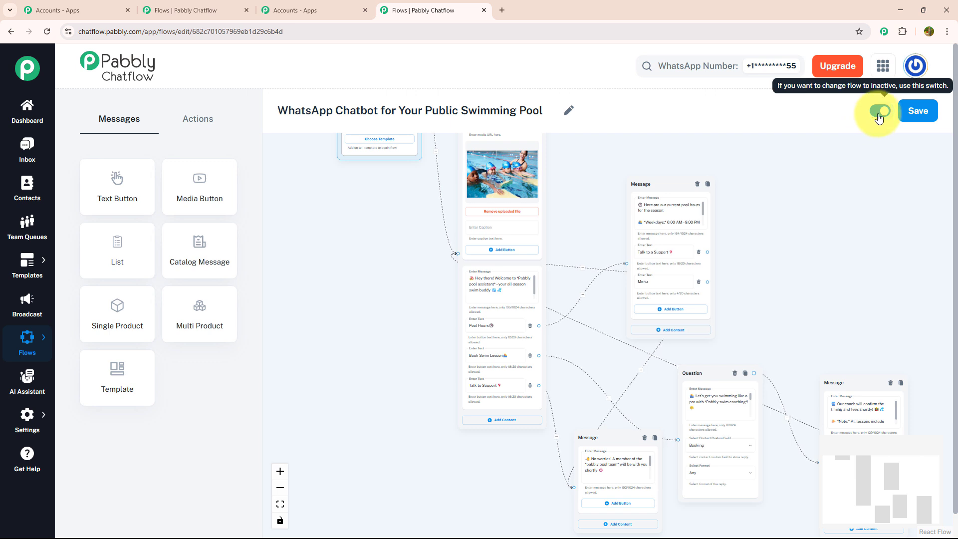
click(914, 119)
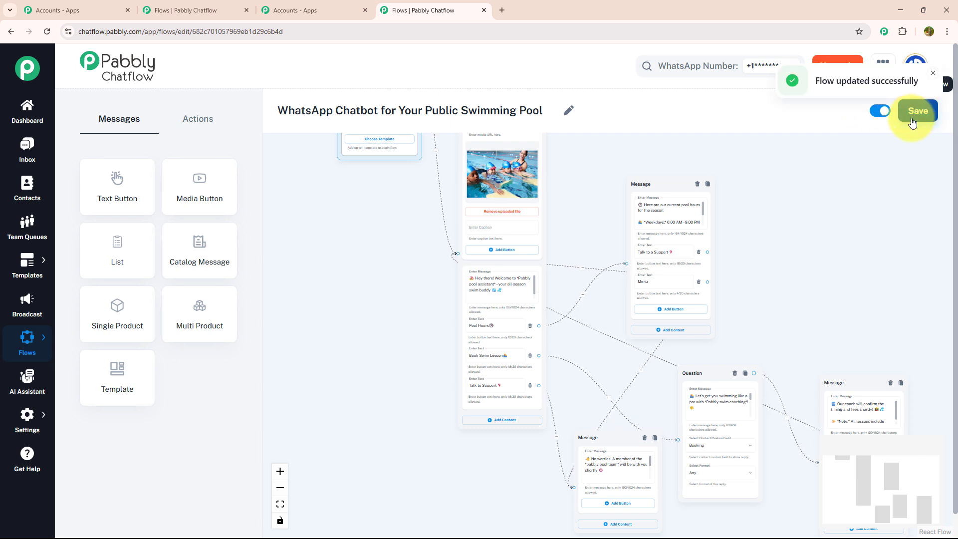